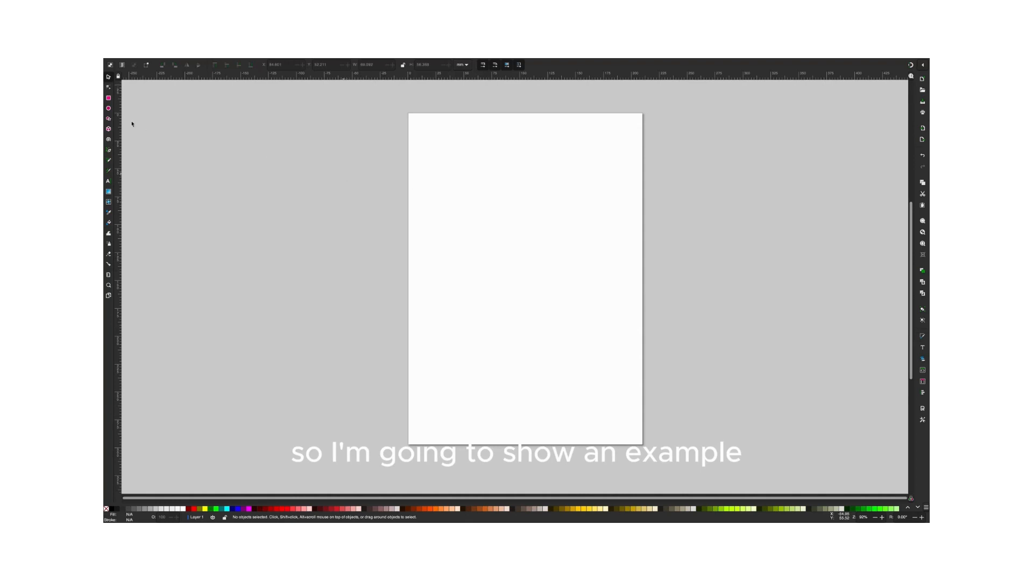
- Draw a rectangle about 78 by 61 mm on the upper part of the page and round its corners to about 15.6 mm
{"action": "left_click", "coordinate": [108, 98]}
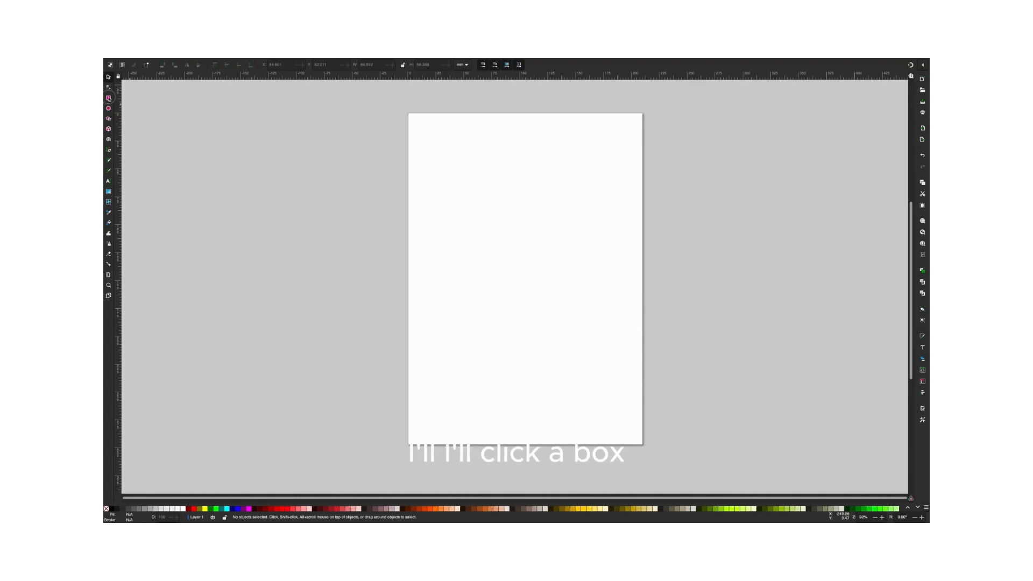
{"action": "left_click_drag", "start_coordinate": [454, 155], "coordinate": [541, 222]}
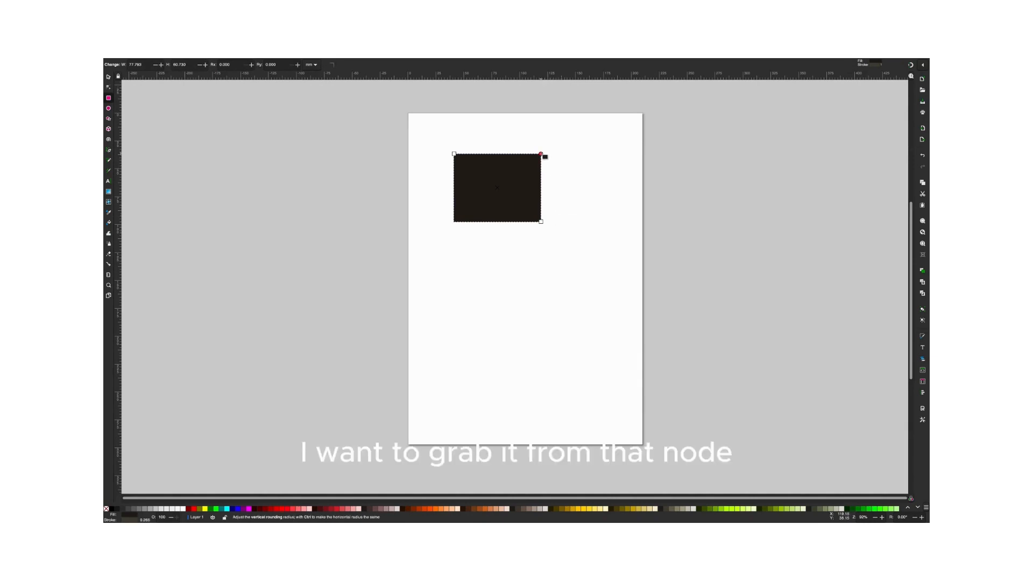
{"action": "left_click_drag", "start_coordinate": [541, 154], "coordinate": [546, 171]}
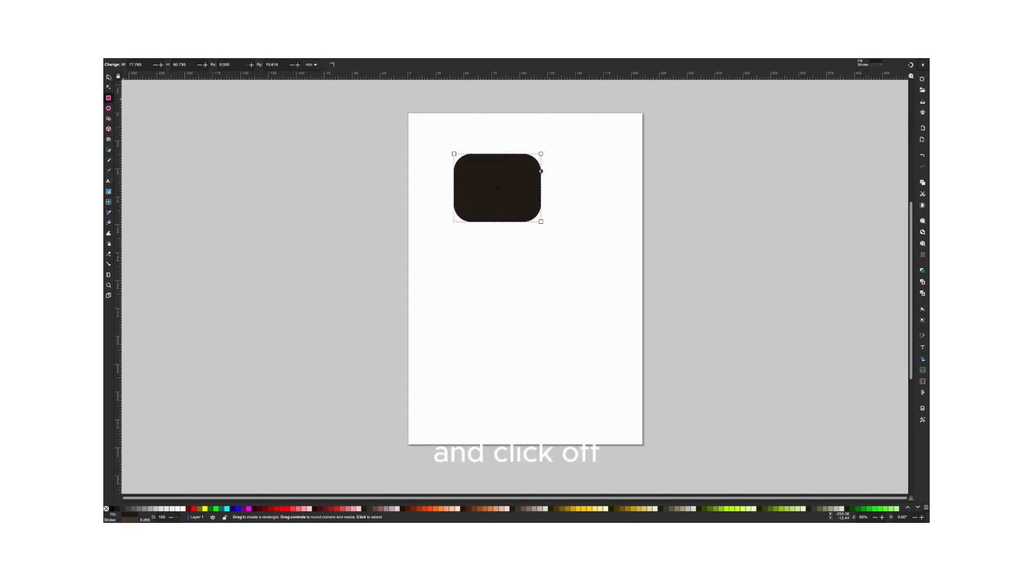
- Move the rounded rectangle slightly right and up on the page, and deselect it
{"action": "left_click", "coordinate": [108, 77]}
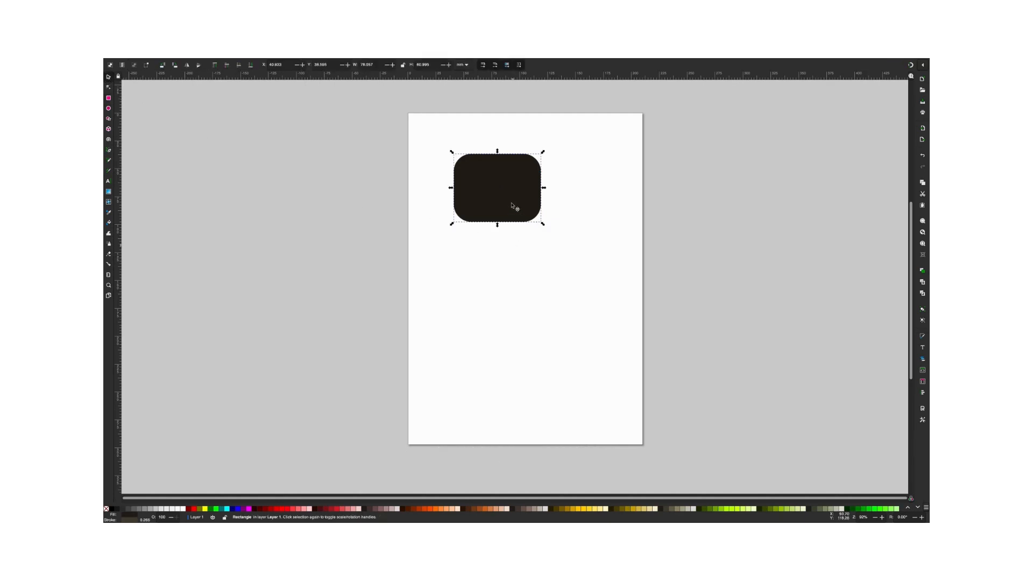
{"action": "left_click", "coordinate": [529, 203]}
{"action": "left_click_drag", "start_coordinate": [529, 203], "coordinate": [551, 200]}
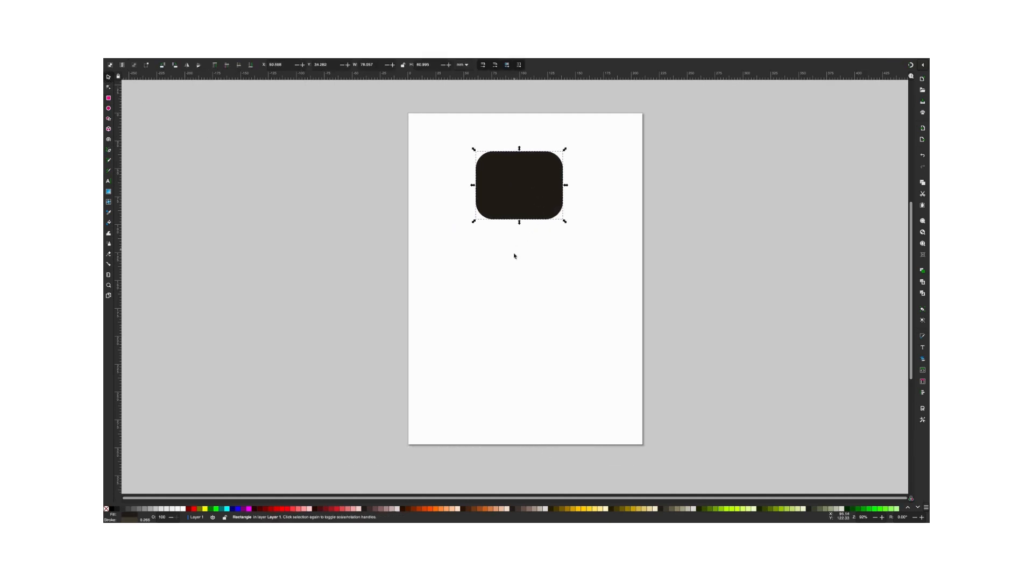
{"action": "left_click", "coordinate": [514, 256]}
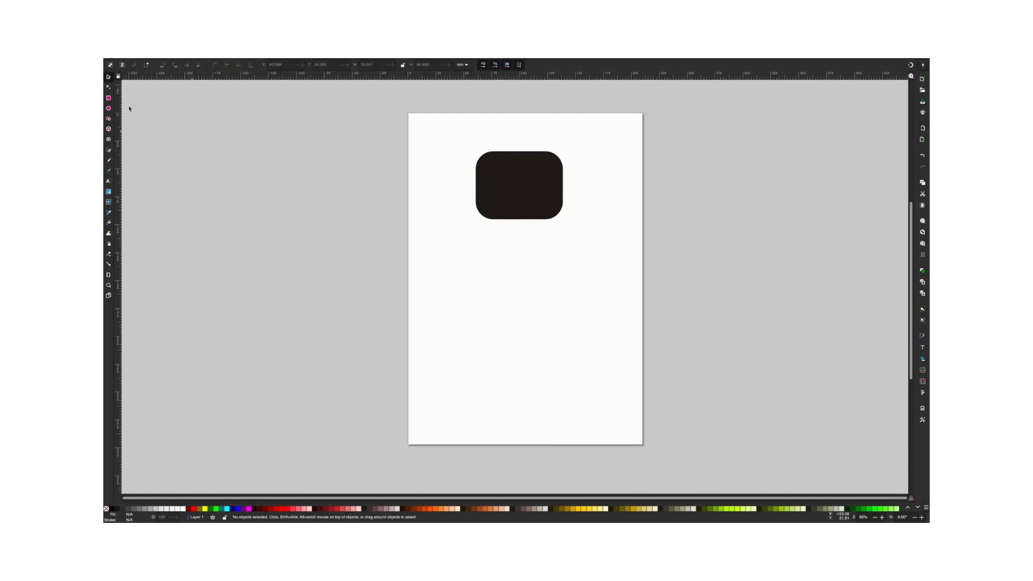
- Draw a second rectangle about 70 by 63 mm below the first and reduce its corner rounding to 0
{"action": "left_click", "coordinate": [108, 99]}
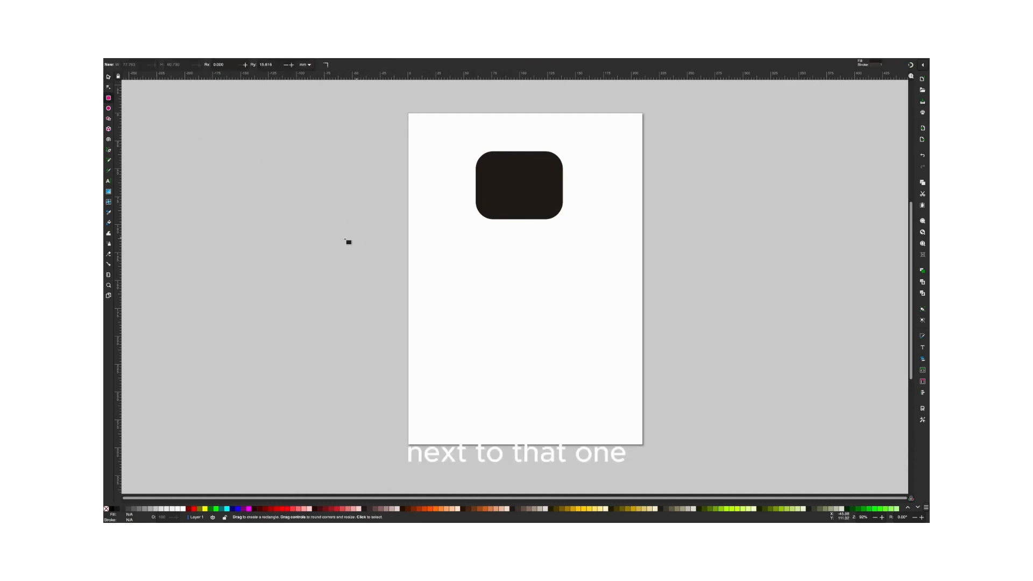
{"action": "left_click_drag", "start_coordinate": [478, 252], "coordinate": [557, 324]}
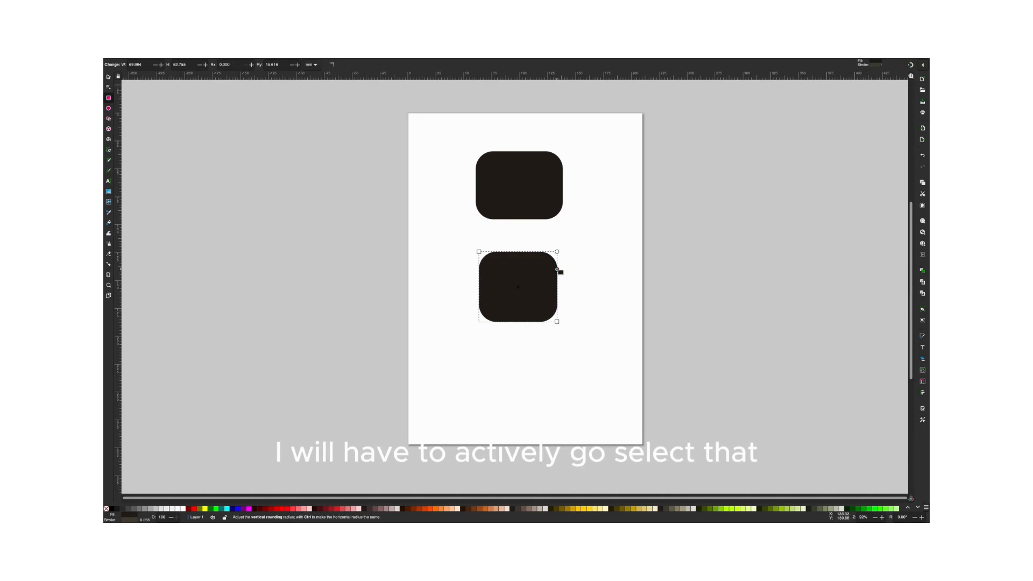
{"action": "left_click_drag", "start_coordinate": [557, 268], "coordinate": [559, 247]}
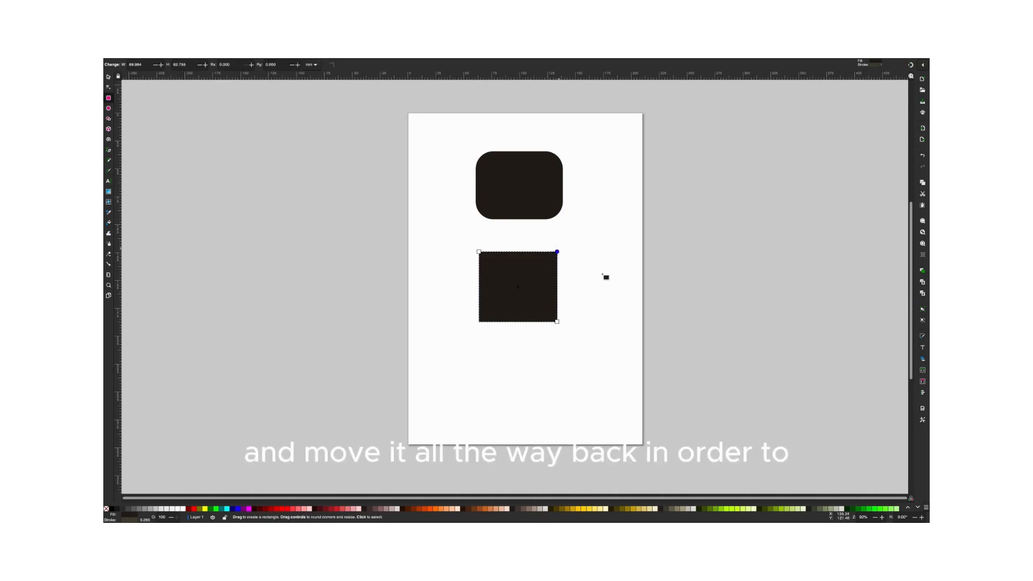
- Move the square-cornered rectangle up to the right of the rounded one, partly beyond the page's right edge
{"action": "left_click", "coordinate": [108, 77]}
{"action": "left_click_drag", "start_coordinate": [486, 290], "coordinate": [589, 180]}
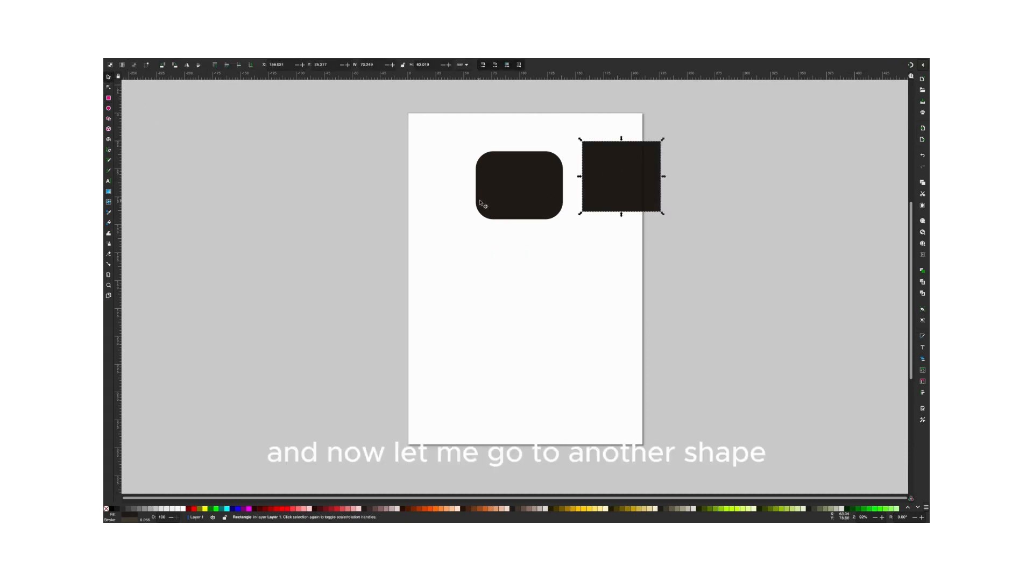
- Draw a 14-cornered star about 98 mm wide and place it below the rounded rectangle without overlap
{"action": "left_click", "coordinate": [109, 119]}
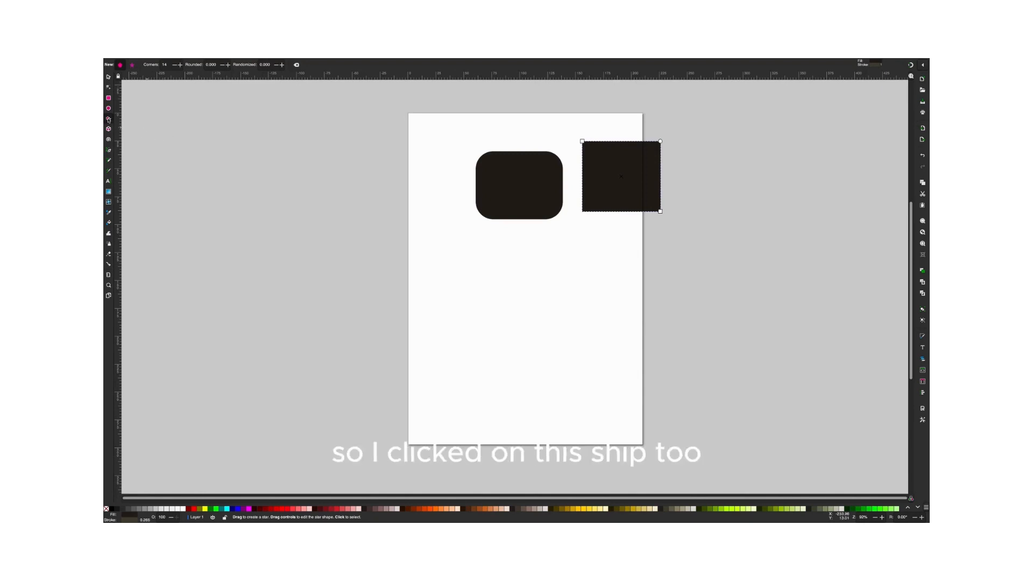
{"action": "left_click", "coordinate": [133, 68]}
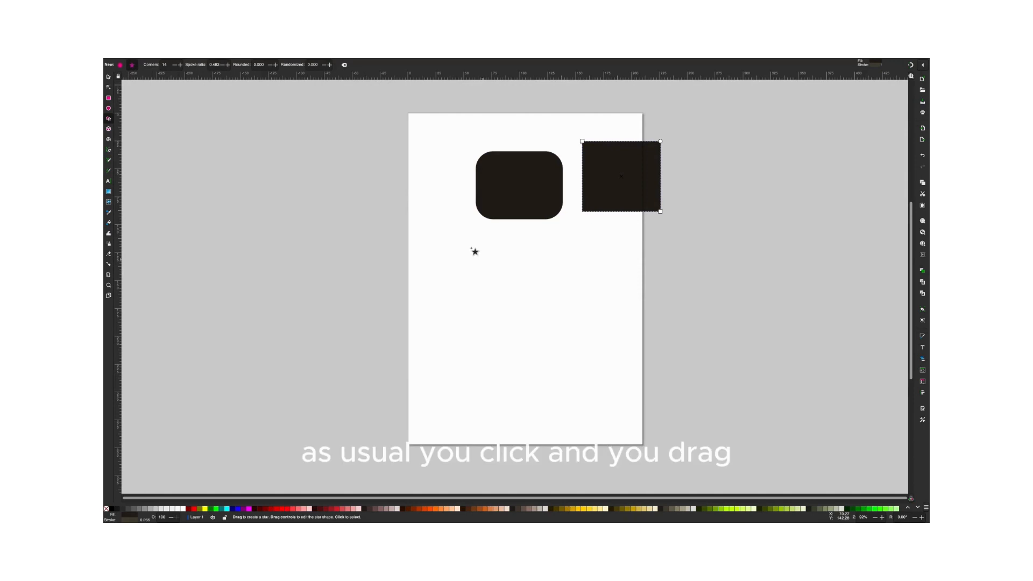
{"action": "left_click_drag", "start_coordinate": [467, 244], "coordinate": [502, 286]}
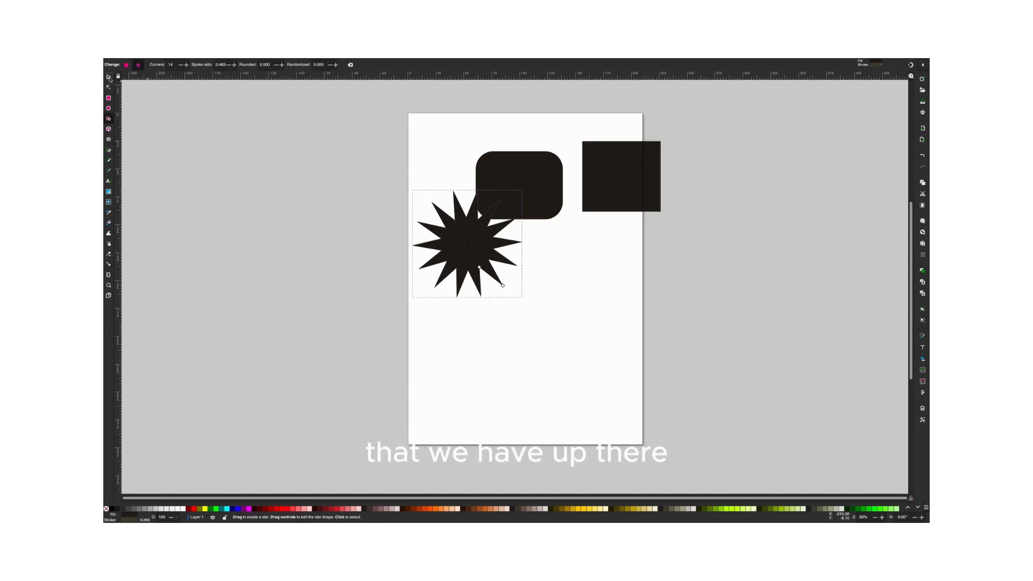
{"action": "left_click", "coordinate": [108, 77]}
{"action": "left_click", "coordinate": [461, 248]}
{"action": "left_click_drag", "start_coordinate": [461, 248], "coordinate": [473, 291]}
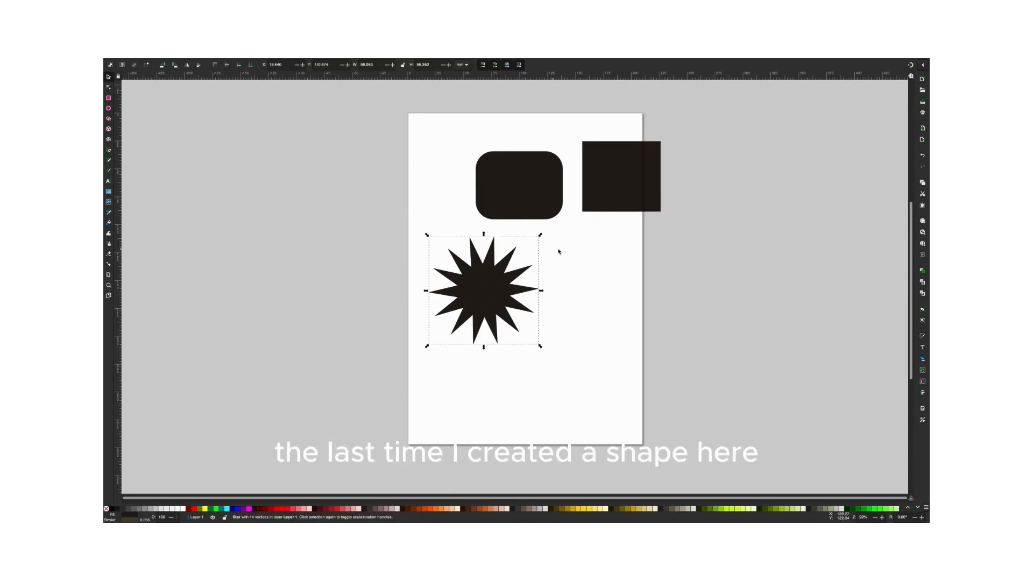
- Set the star's number of corners to 5
{"action": "left_click", "coordinate": [489, 271]}
{"action": "double_click", "coordinate": [488, 271]}
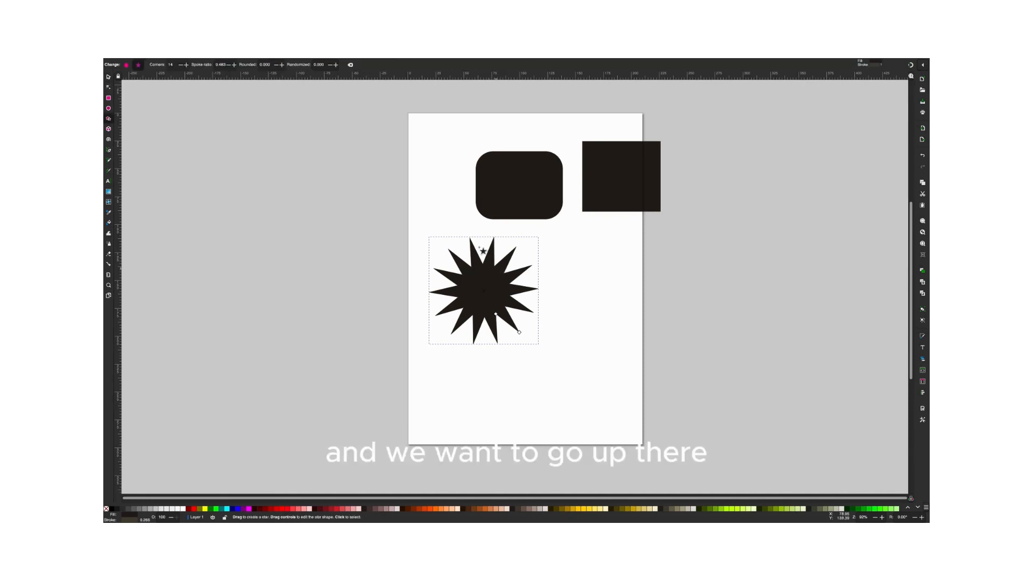
{"action": "double_click", "coordinate": [170, 65]}
{"action": "key", "text": "BackSpace"}
{"action": "type", "text": "5"}
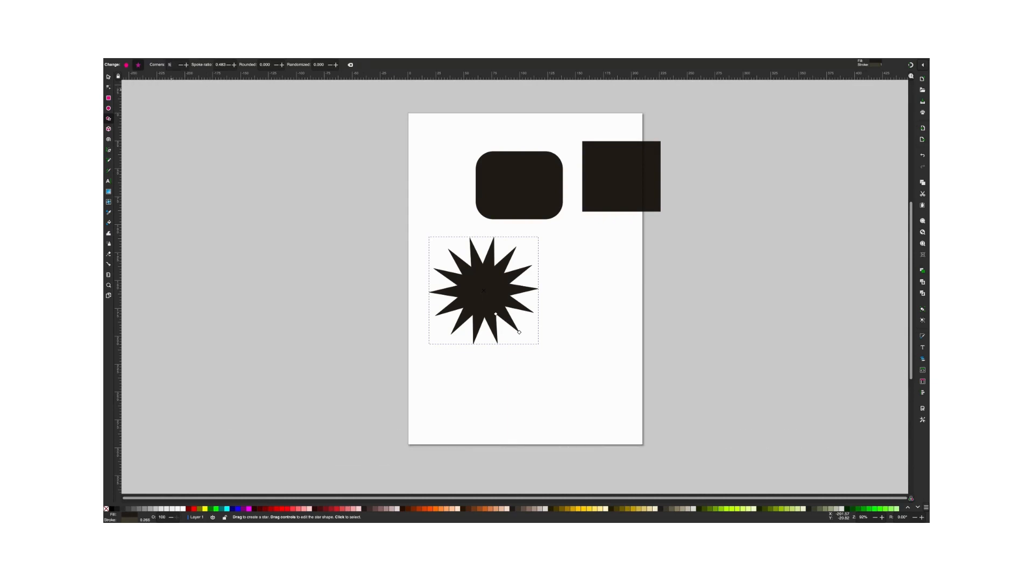
{"action": "key", "text": "Return"}
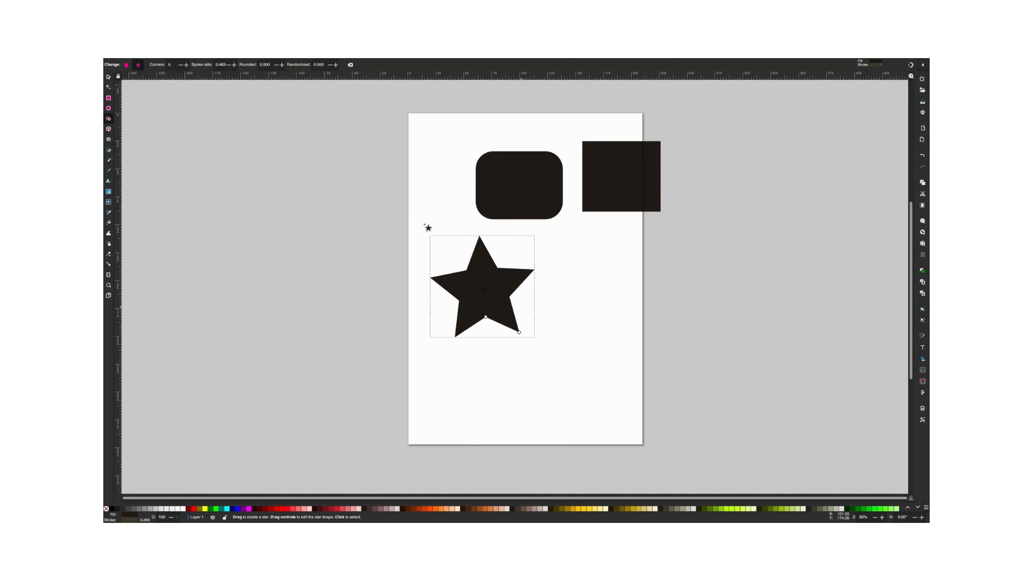
- Fill the five-pointed star with a bright orange-red colour
{"action": "left_click", "coordinate": [108, 77]}
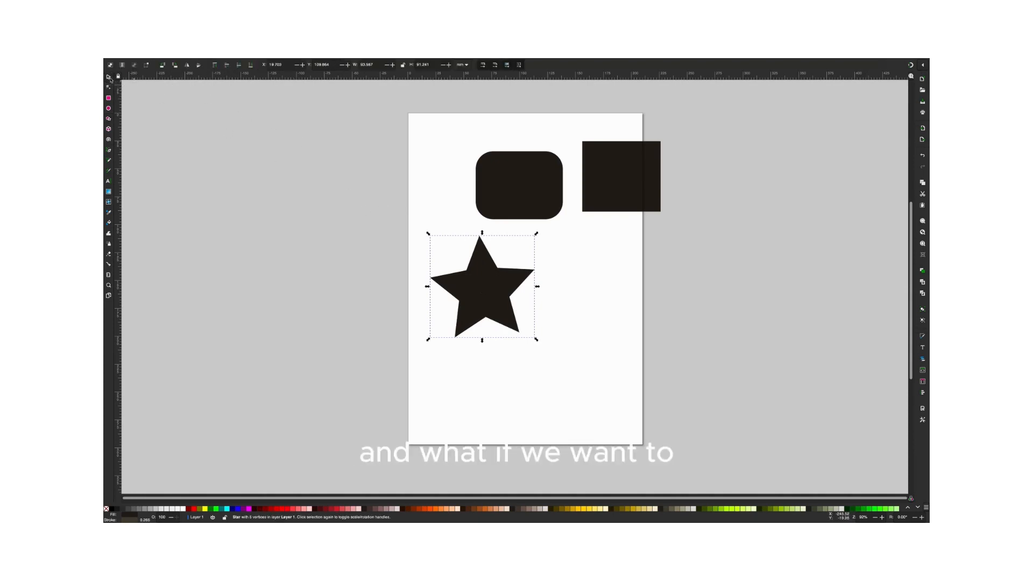
{"action": "left_click", "coordinate": [495, 295]}
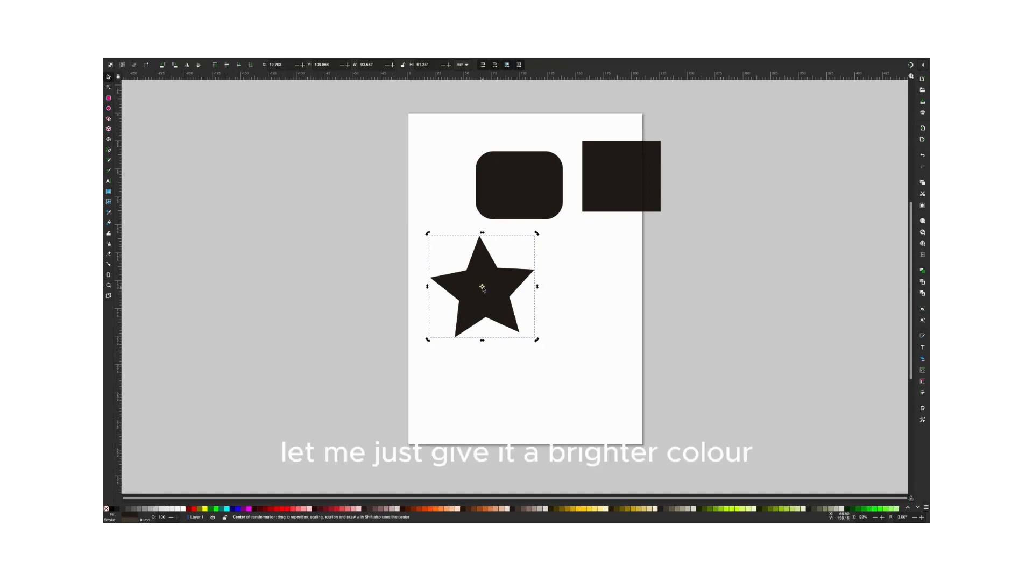
{"action": "left_click", "coordinate": [495, 300]}
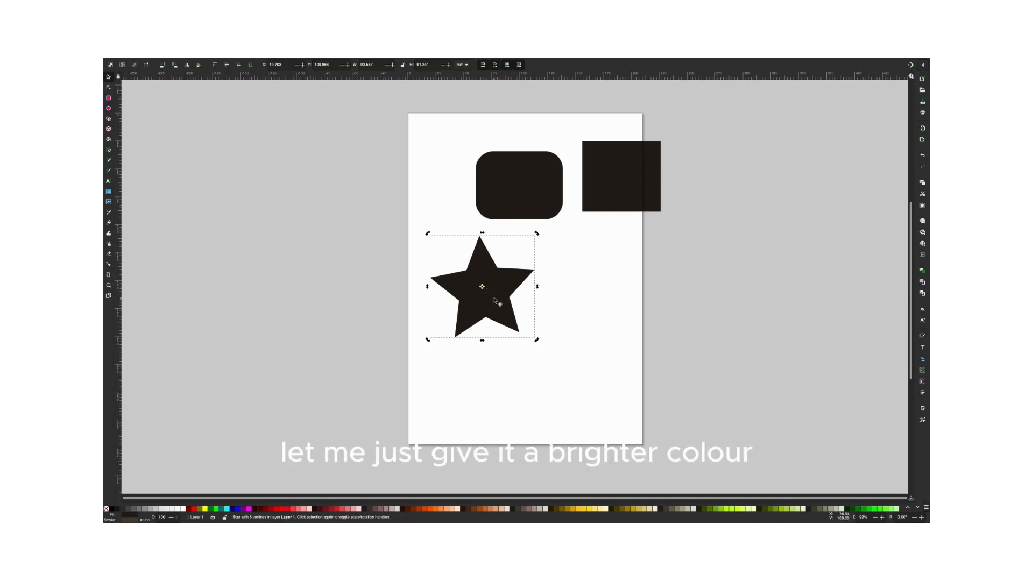
{"action": "left_click", "coordinate": [429, 509]}
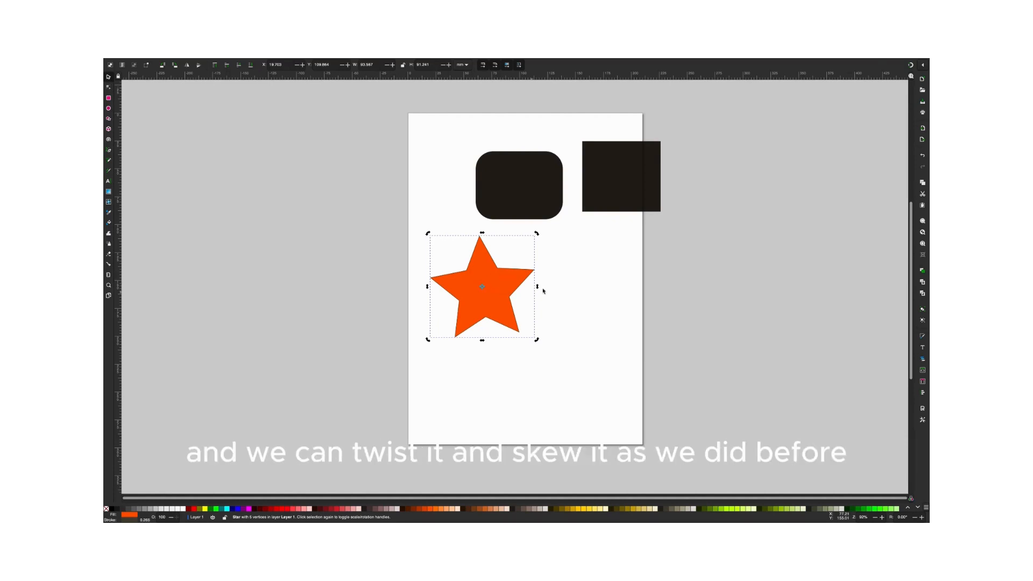
- Try skewing the orange star vertically and horizontally, and undo both skews
{"action": "left_click_drag", "start_coordinate": [537, 287], "coordinate": [541, 248]}
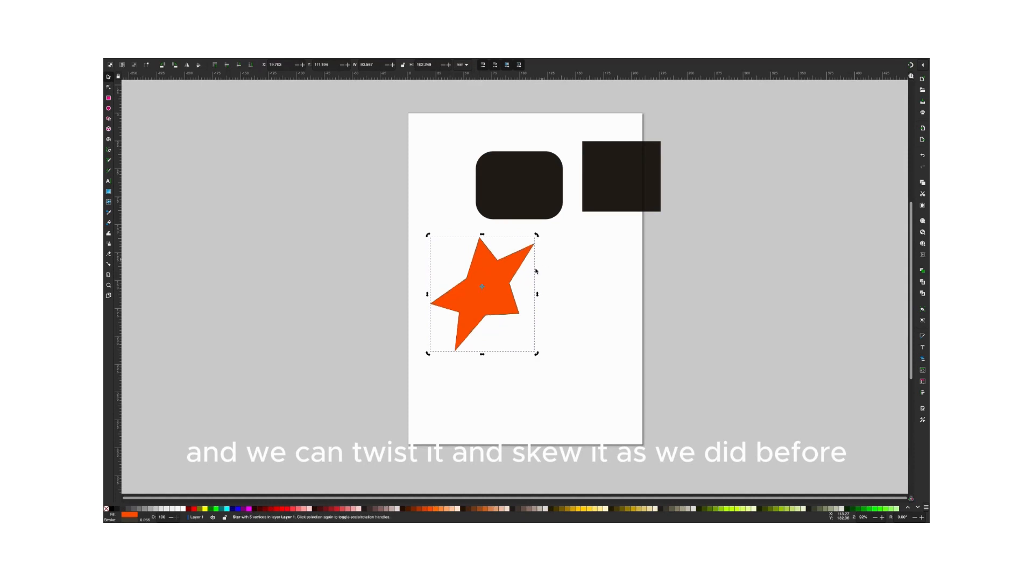
{"action": "left_click_drag", "start_coordinate": [482, 235], "coordinate": [511, 249]}
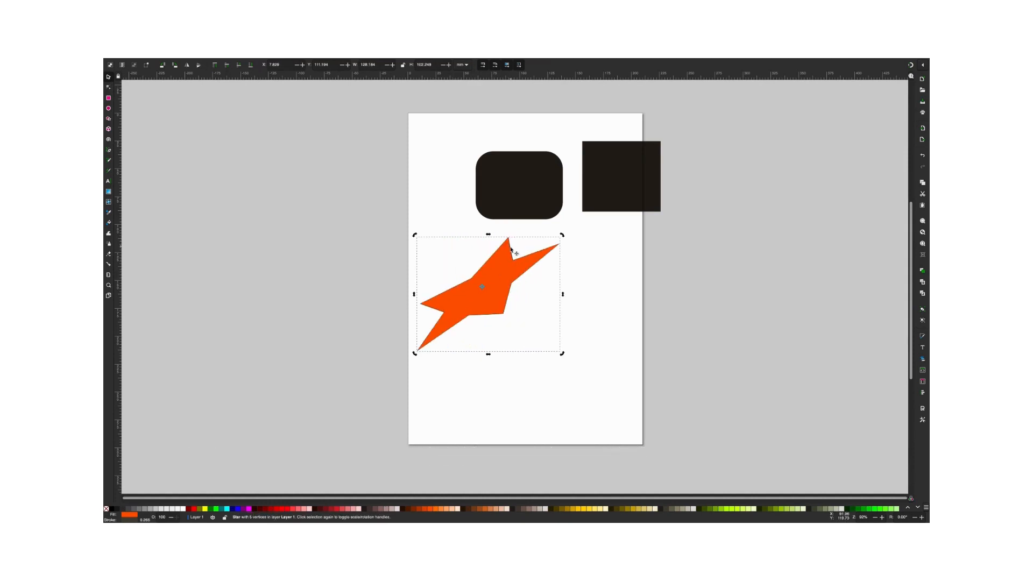
{"action": "key", "text": "ctrl+z"}
{"action": "key", "text": "ctrl+z"}
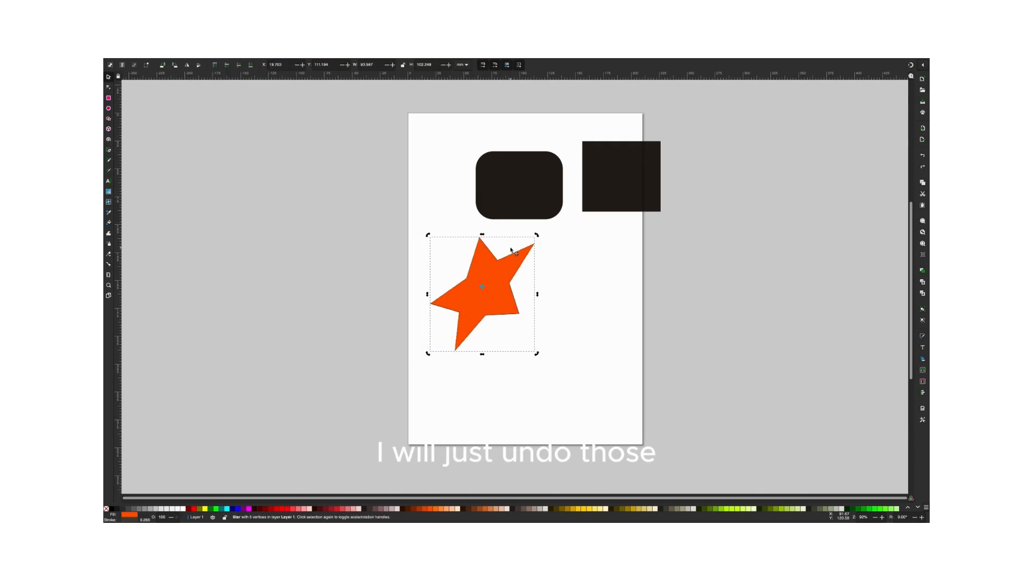
- Try reshaping the star by adjusting its tip radius and base radius, and undo both changes
{"action": "double_click", "coordinate": [502, 271]}
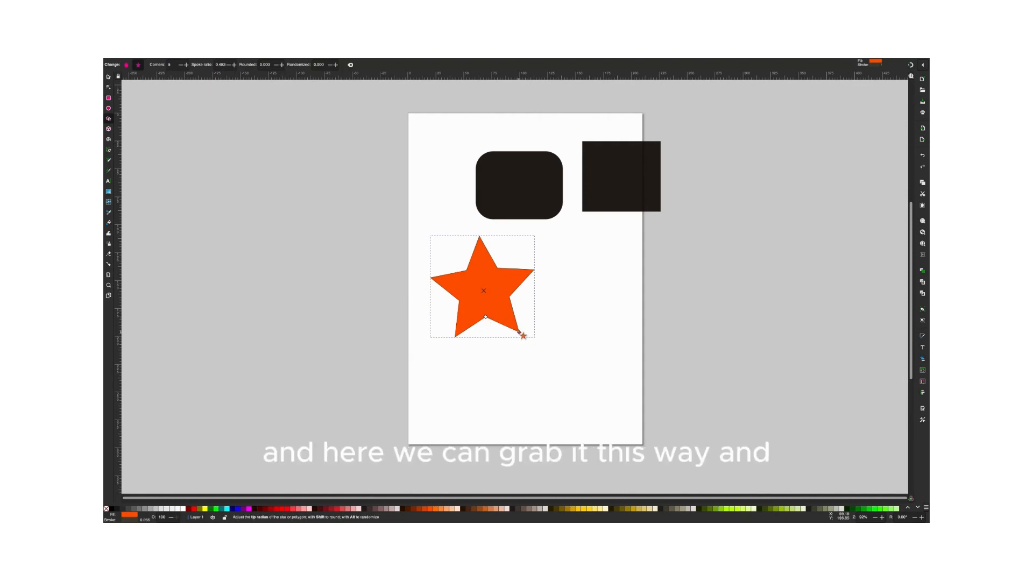
{"action": "left_click_drag", "start_coordinate": [521, 332], "coordinate": [543, 333]}
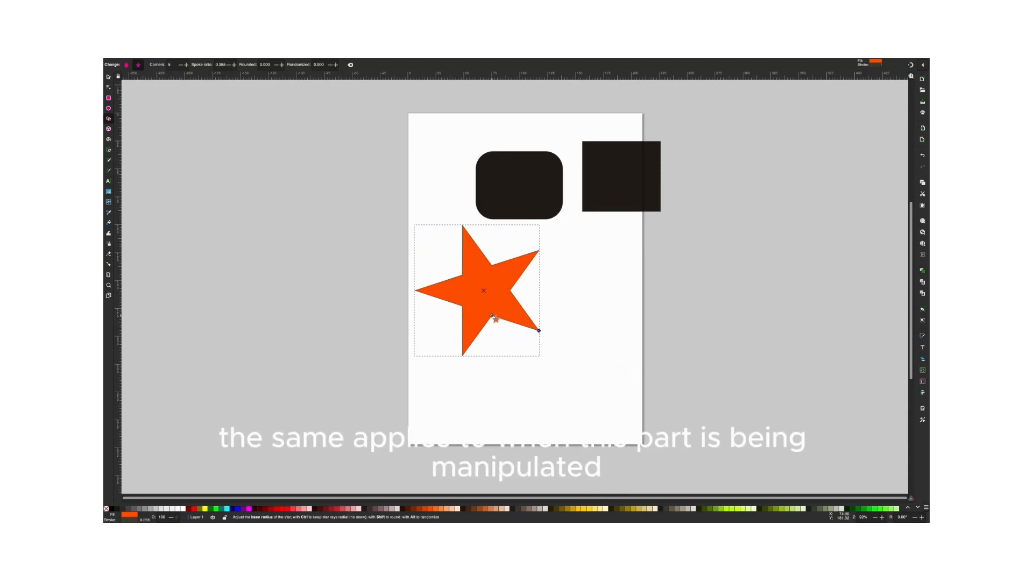
{"action": "mouse_move", "coordinate": [489, 322]}
{"action": "left_mouse_down"}
{"action": "mouse_move", "coordinate": [500, 339]}
{"action": "mouse_move", "coordinate": [486, 299]}
{"action": "mouse_move", "coordinate": [515, 372]}
{"action": "mouse_move", "coordinate": [560, 417]}
{"action": "mouse_move", "coordinate": [491, 411]}
{"action": "mouse_move", "coordinate": [527, 395]}
{"action": "mouse_move", "coordinate": [539, 370]}
{"action": "mouse_move", "coordinate": [604, 344]}
{"action": "mouse_move", "coordinate": [606, 326]}
{"action": "mouse_move", "coordinate": [602, 364]}
{"action": "mouse_move", "coordinate": [581, 394]}
{"action": "mouse_move", "coordinate": [544, 410]}
{"action": "mouse_move", "coordinate": [510, 416]}
{"action": "mouse_move", "coordinate": [437, 393]}
{"action": "mouse_move", "coordinate": [454, 408]}
{"action": "mouse_move", "coordinate": [487, 411]}
{"action": "mouse_move", "coordinate": [489, 302]}
{"action": "mouse_move", "coordinate": [533, 290]}
{"action": "mouse_move", "coordinate": [498, 301]}
{"action": "mouse_move", "coordinate": [493, 323]}
{"action": "left_mouse_up"}
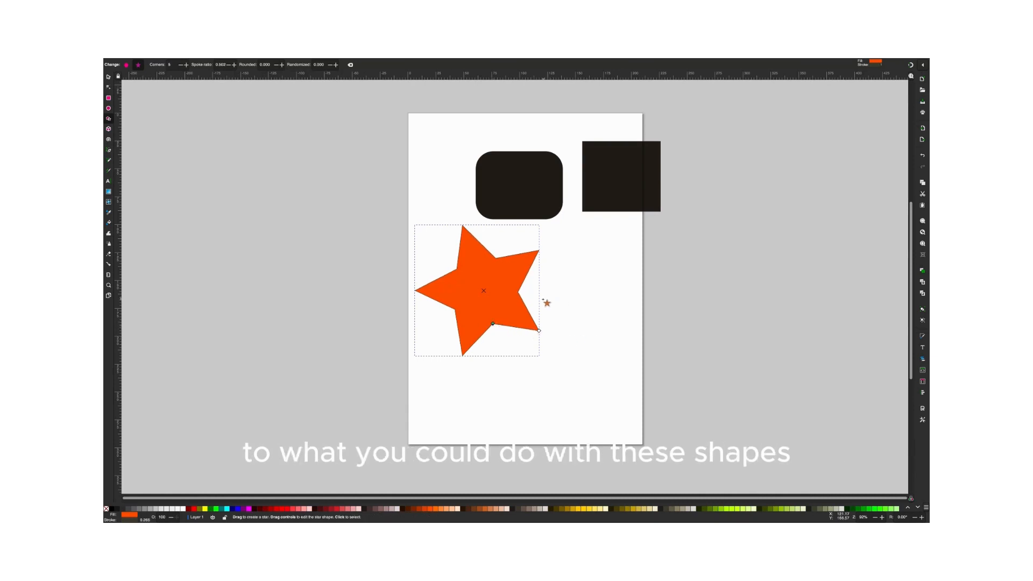
{"action": "key", "text": "ctrl+z"}
{"action": "key", "text": "ctrl+z"}
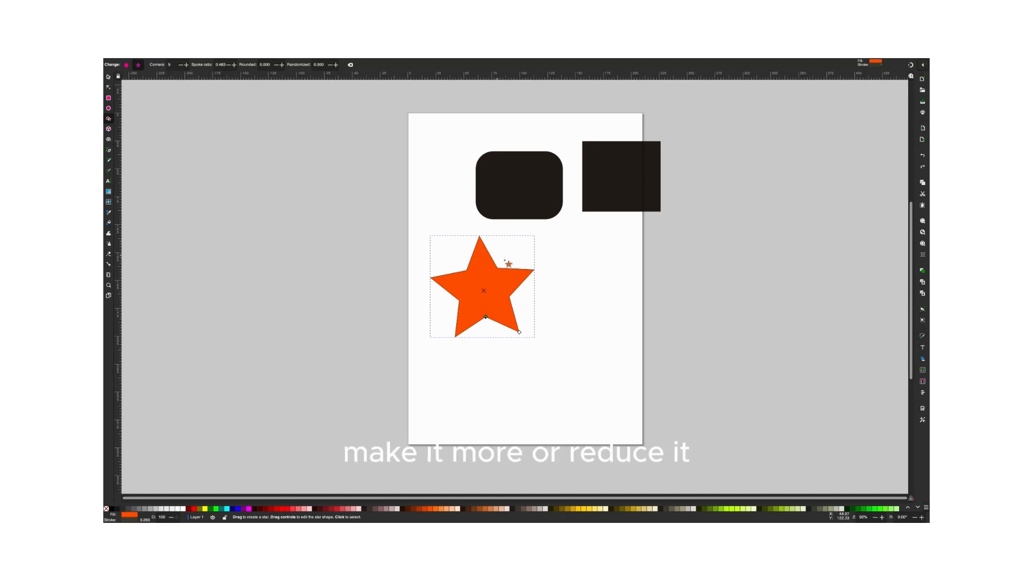
- Try reducing the star's corner count stepwise to 4, 3 and 2, and restore it to 5
{"action": "left_click", "coordinate": [181, 65]}
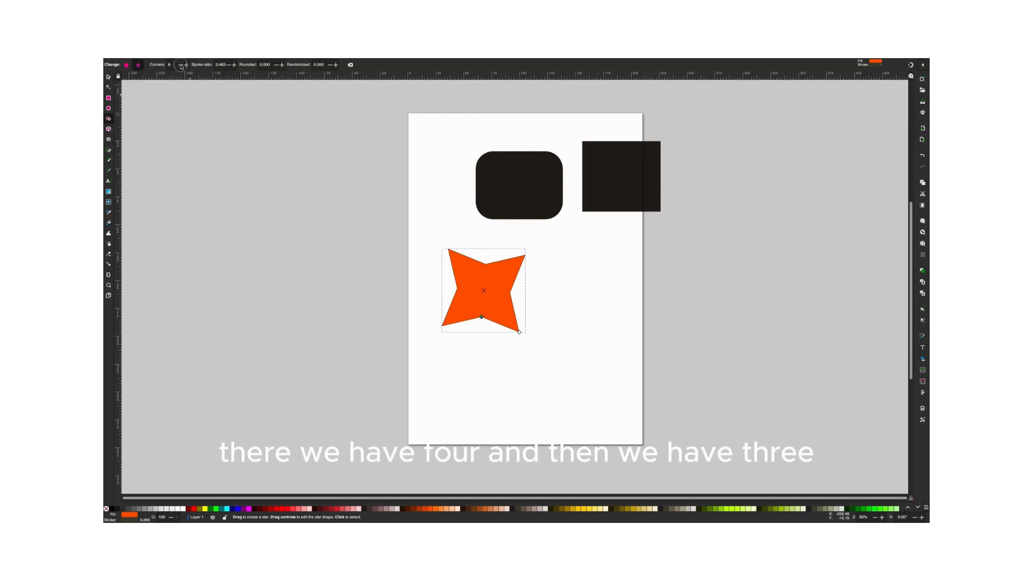
{"action": "left_click", "coordinate": [181, 65]}
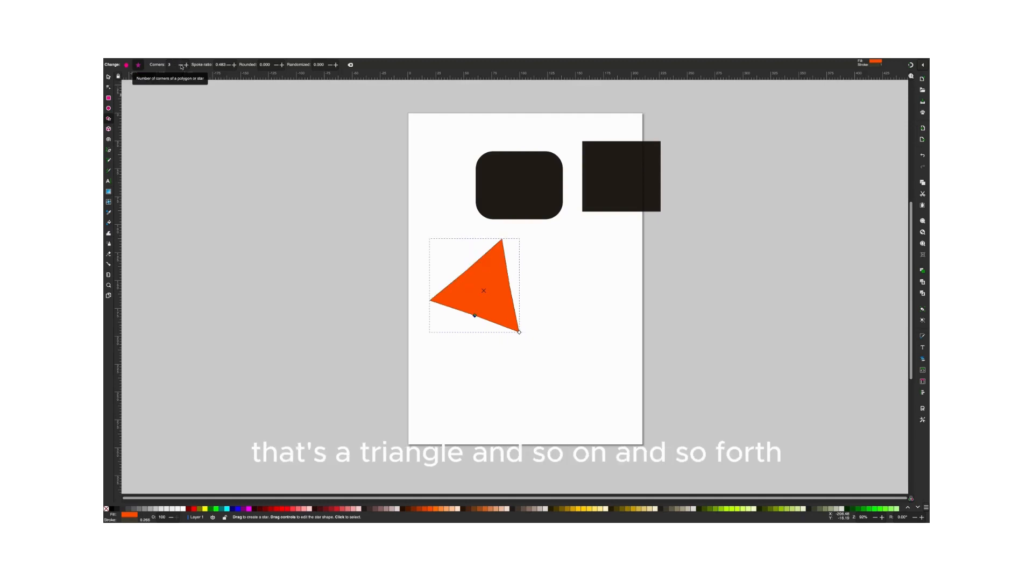
{"action": "left_click", "coordinate": [181, 65]}
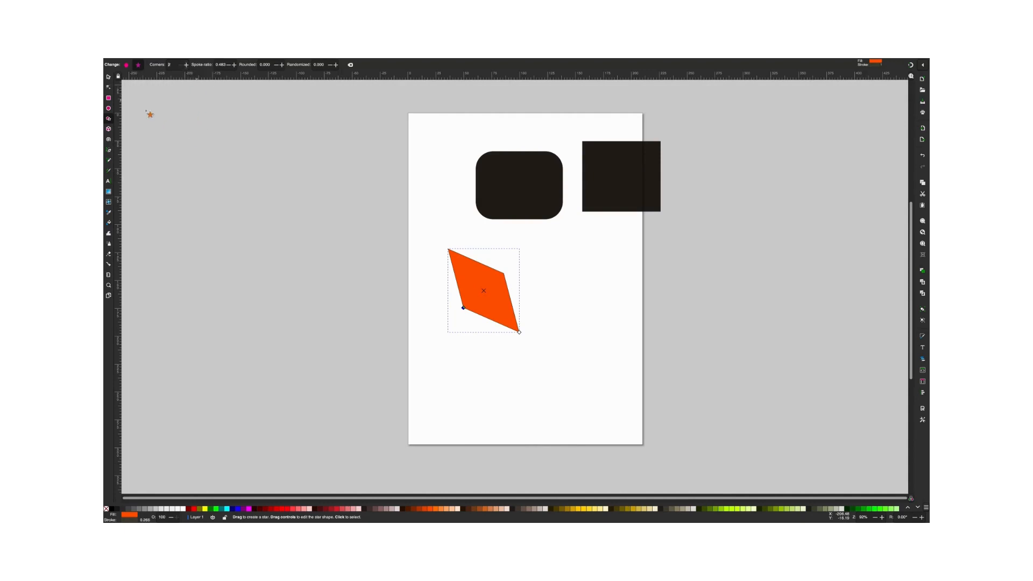
{"action": "left_click", "coordinate": [186, 65]}
{"action": "left_click", "coordinate": [186, 65]}
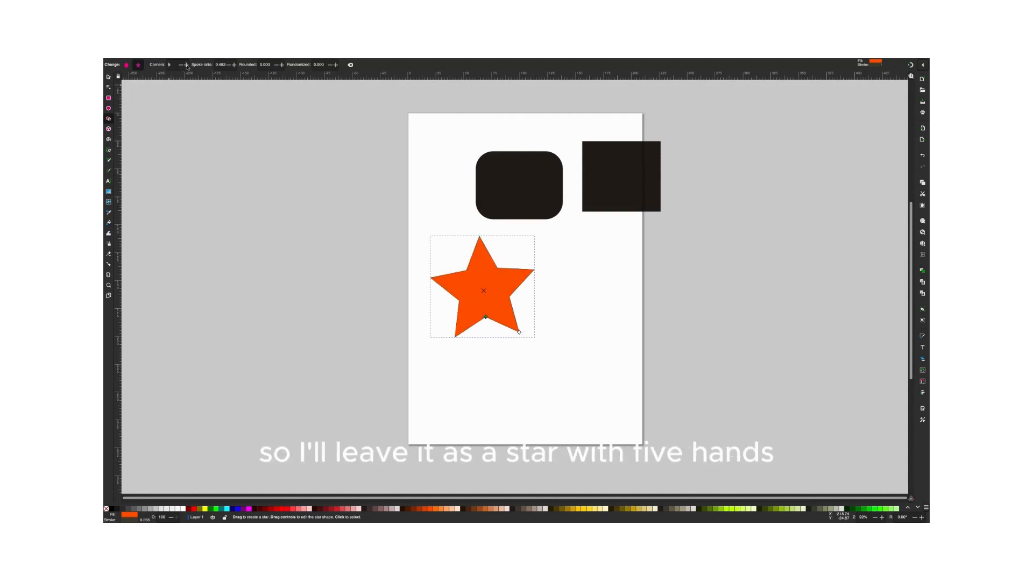
- Try converting the star to a regular five-sided polygon, undo the conversion, and deselect the shape
{"action": "left_click", "coordinate": [127, 65]}
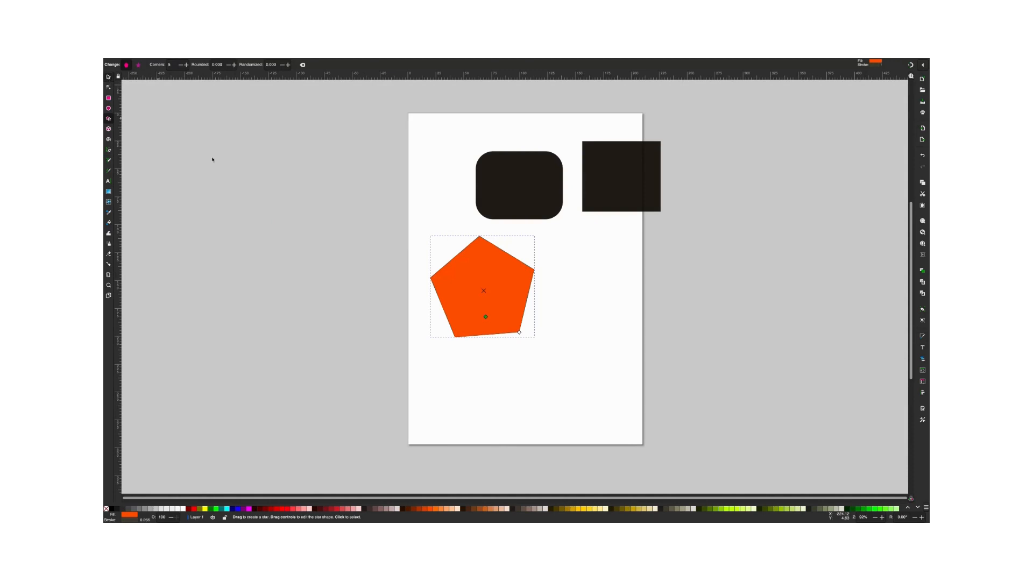
{"action": "key", "text": "s"}
{"action": "key", "text": "ctrl+z"}
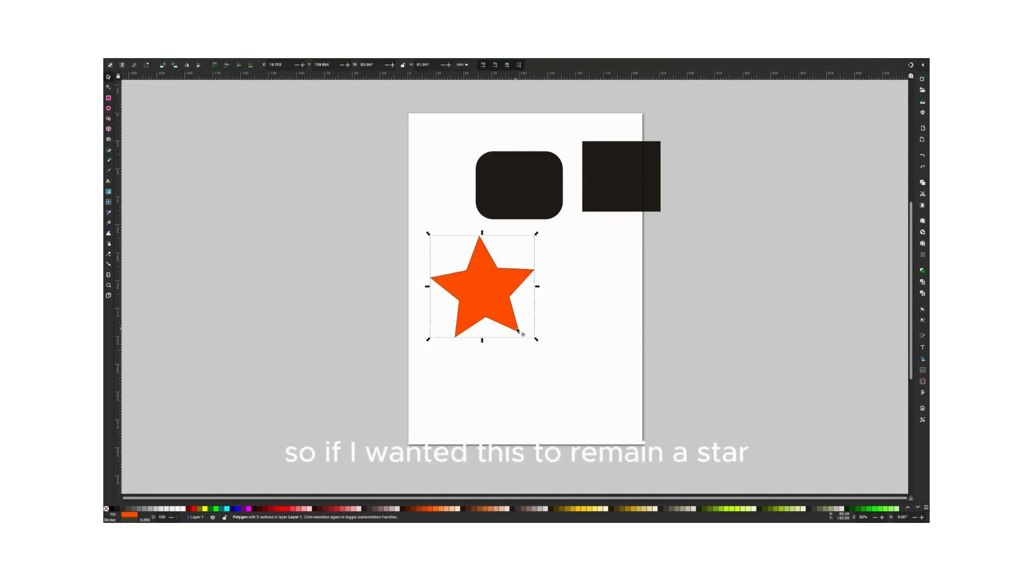
{"action": "left_click", "coordinate": [330, 210]}
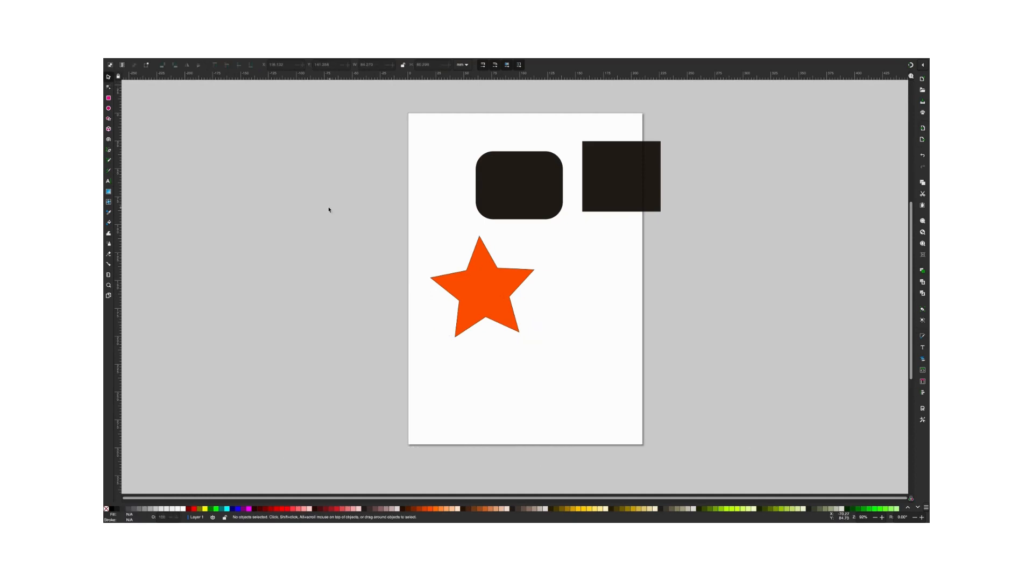
- Draw an orange five-sided polygon about 98 mm wide and place it beside the star, below the plain rectangle
{"action": "left_click", "coordinate": [109, 118]}
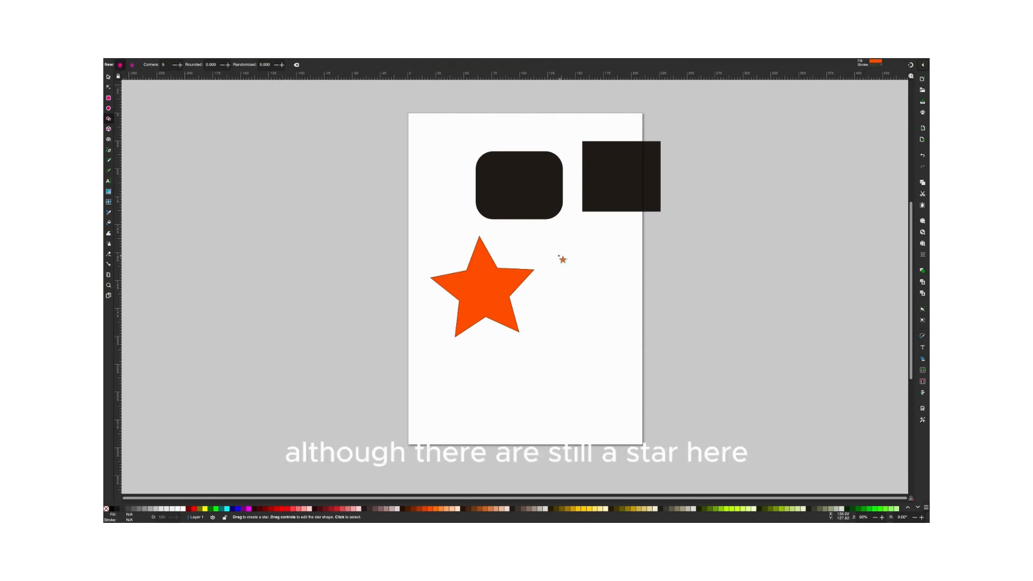
{"action": "left_click_drag", "start_coordinate": [558, 255], "coordinate": [592, 300]}
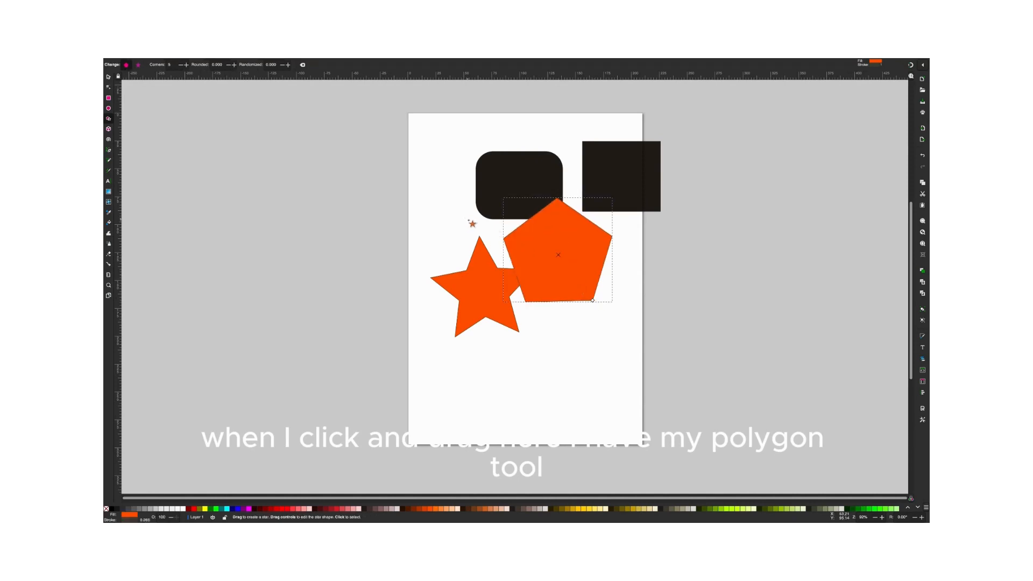
{"action": "key", "text": "s"}
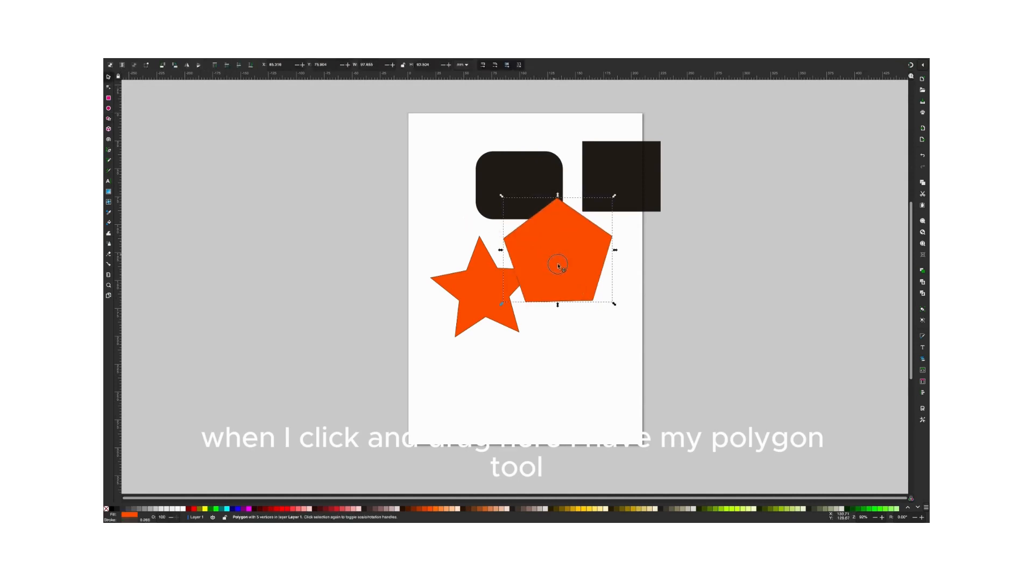
{"action": "left_click_drag", "start_coordinate": [557, 266], "coordinate": [572, 322]}
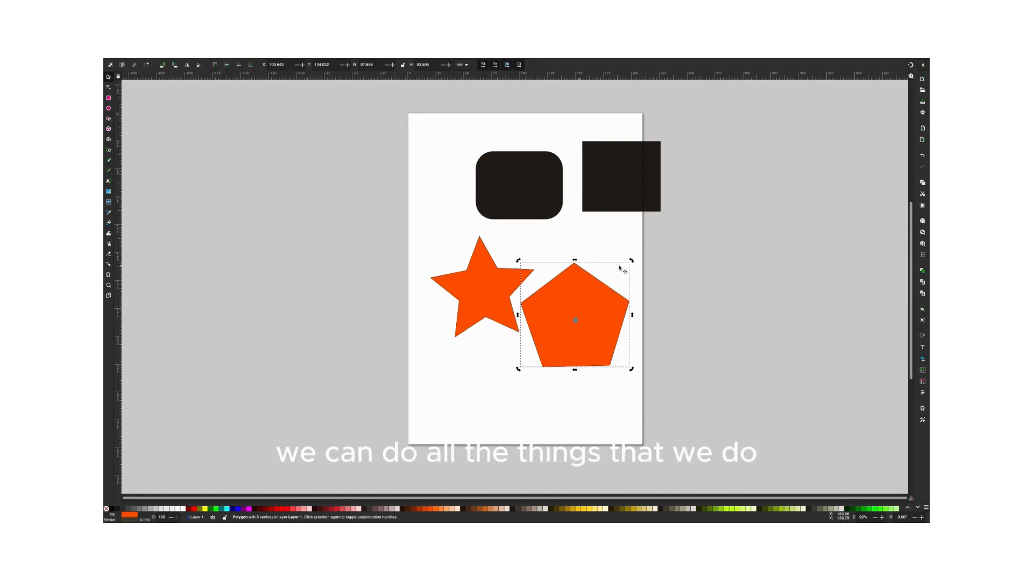
- Try rotating the orange pentagon counterclockwise, and undo the rotation
{"action": "left_click_drag", "start_coordinate": [630, 261], "coordinate": [568, 267]}
{"action": "key", "text": "ctrl+z"}
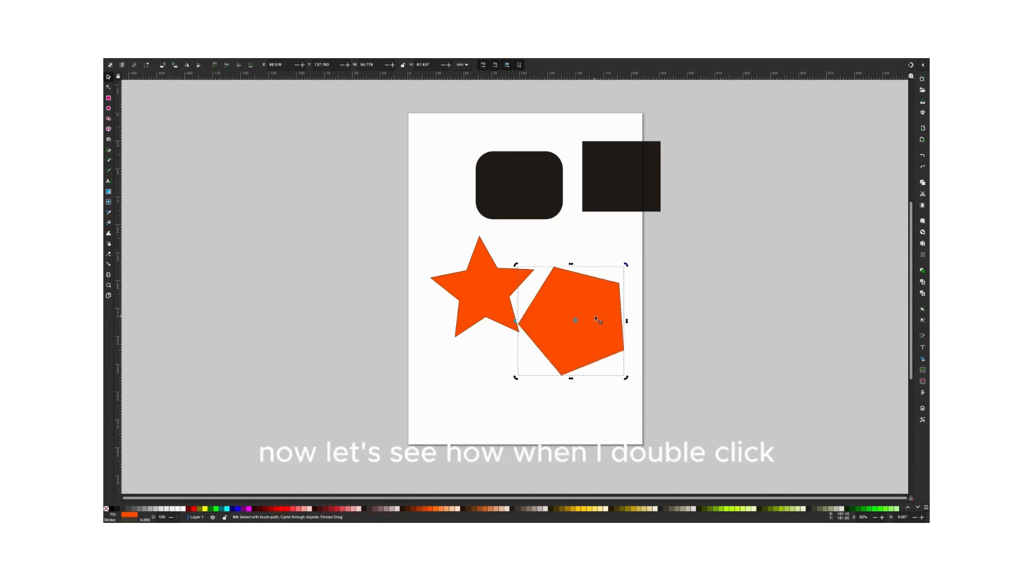
{"action": "key", "text": "ctrl+z"}
- Shrink and turn the pentagon about its centre by adjusting its tip radius
{"action": "double_click", "coordinate": [599, 316]}
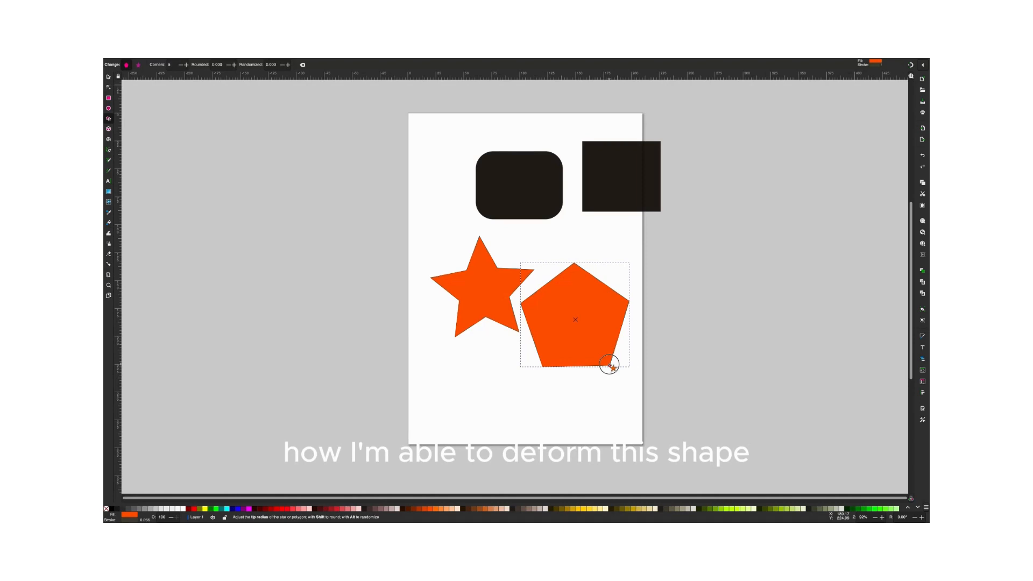
{"action": "left_click_drag", "start_coordinate": [609, 366], "coordinate": [548, 348]}
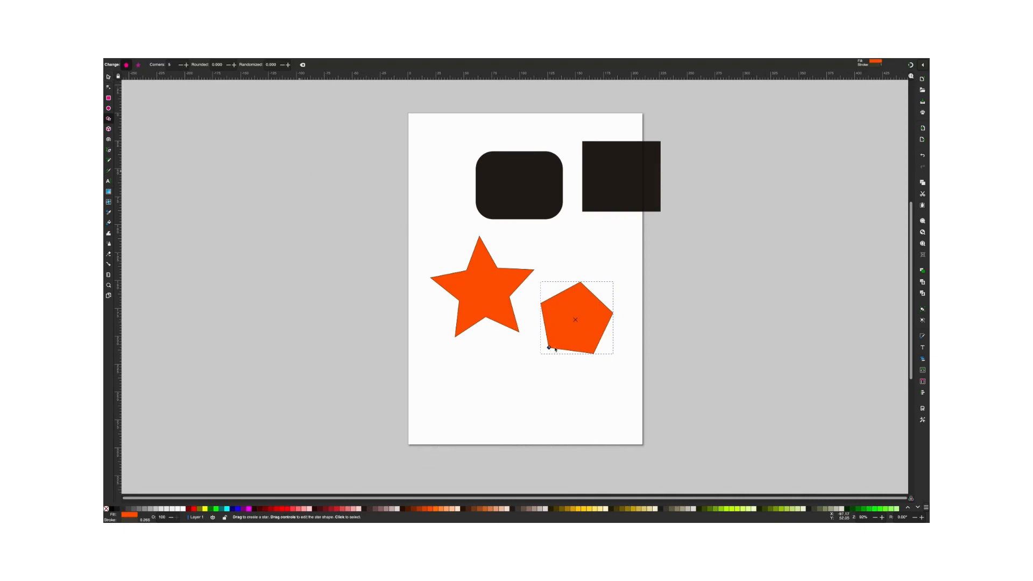
- Reshape the orange star by slightly reducing and turning its tip radius, and pull its base radius inward for slimmer points
{"action": "left_click", "coordinate": [109, 78]}
{"action": "double_click", "coordinate": [484, 289]}
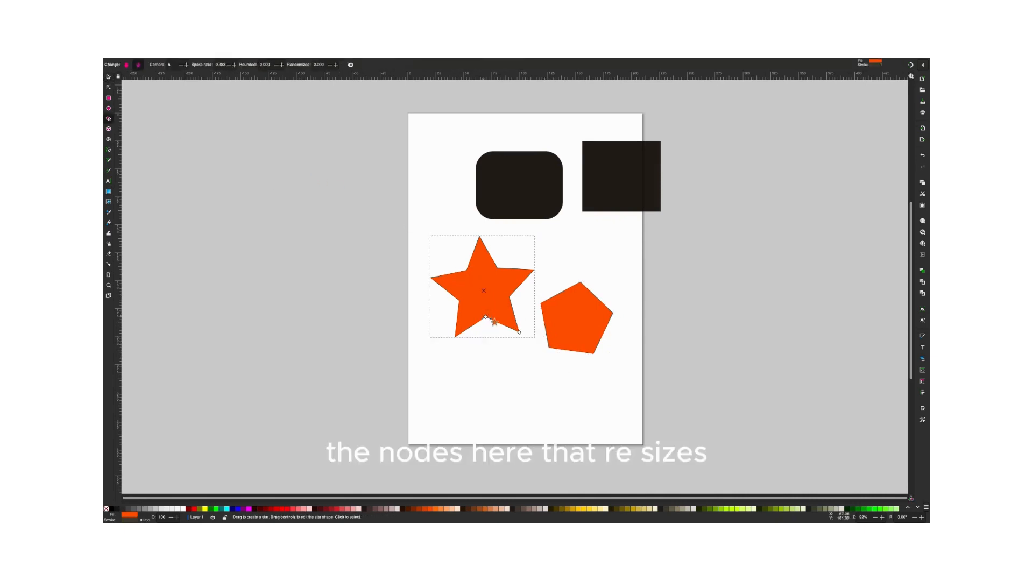
{"action": "mouse_move", "coordinate": [520, 333]}
{"action": "left_mouse_down"}
{"action": "mouse_move", "coordinate": [530, 344]}
{"action": "mouse_move", "coordinate": [514, 329]}
{"action": "mouse_move", "coordinate": [521, 385]}
{"action": "mouse_move", "coordinate": [505, 334]}
{"action": "left_mouse_up"}
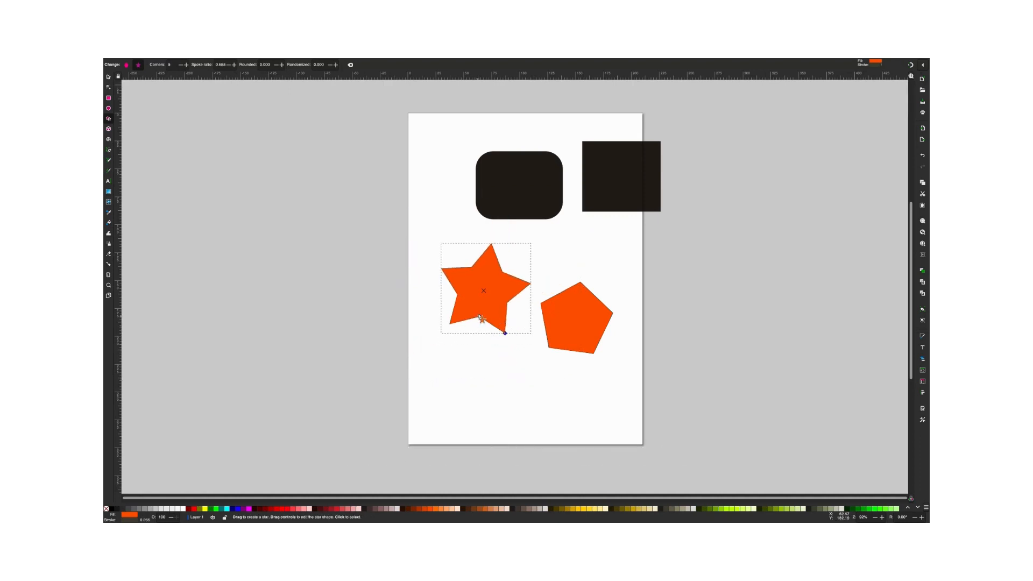
{"action": "left_click_drag", "start_coordinate": [476, 332], "coordinate": [461, 386]}
{"action": "left_click_drag", "start_coordinate": [472, 331], "coordinate": [476, 311]}
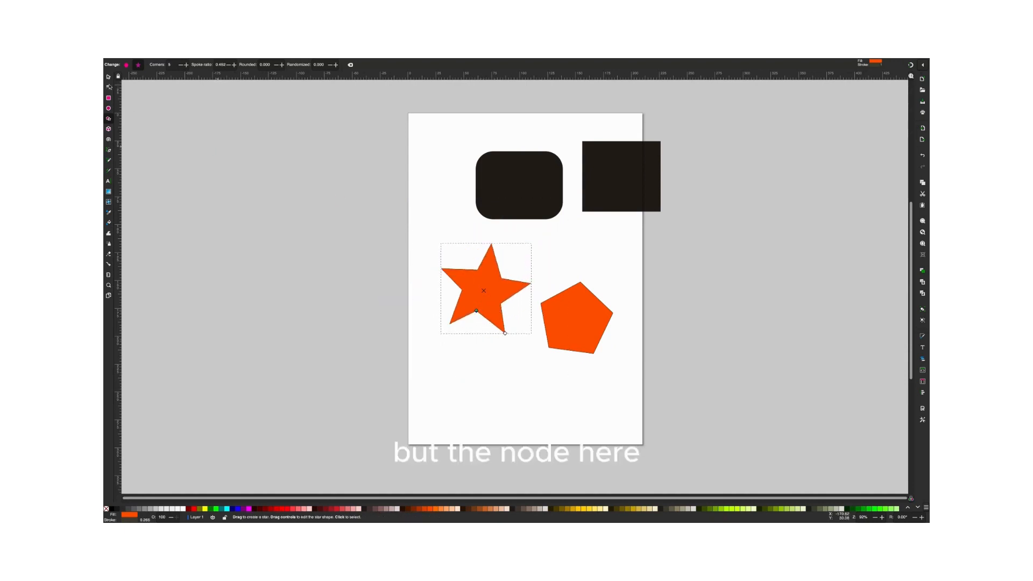
- Enlarge and turn the pentagon slightly by adjusting its tip radius outward
{"action": "left_click", "coordinate": [108, 78]}
{"action": "double_click", "coordinate": [581, 320]}
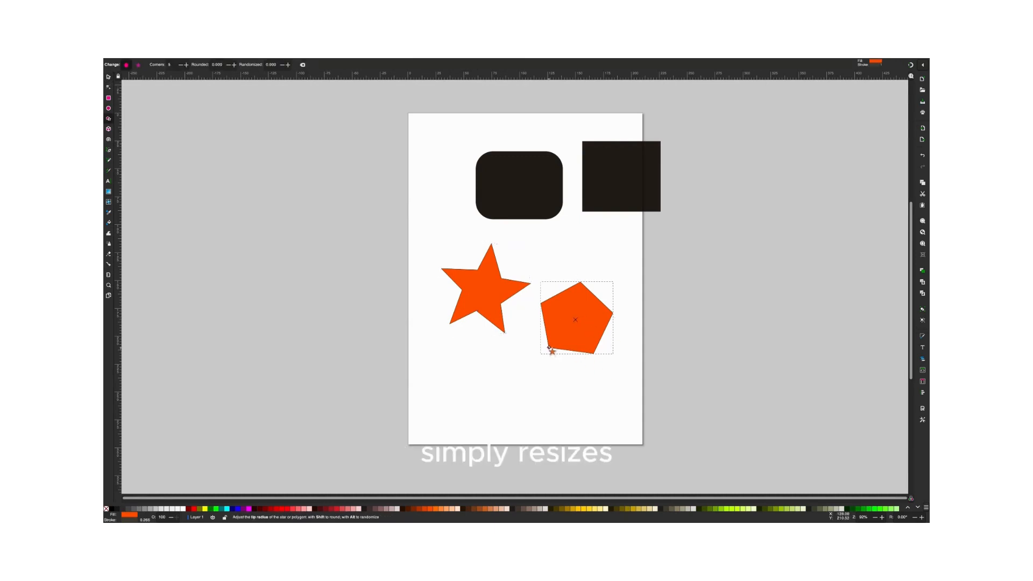
{"action": "mouse_move", "coordinate": [549, 347]}
{"action": "left_mouse_down"}
{"action": "mouse_move", "coordinate": [558, 337]}
{"action": "mouse_move", "coordinate": [592, 341]}
{"action": "mouse_move", "coordinate": [551, 334]}
{"action": "mouse_move", "coordinate": [553, 304]}
{"action": "mouse_move", "coordinate": [519, 347]}
{"action": "mouse_move", "coordinate": [535, 338]}
{"action": "left_mouse_up"}
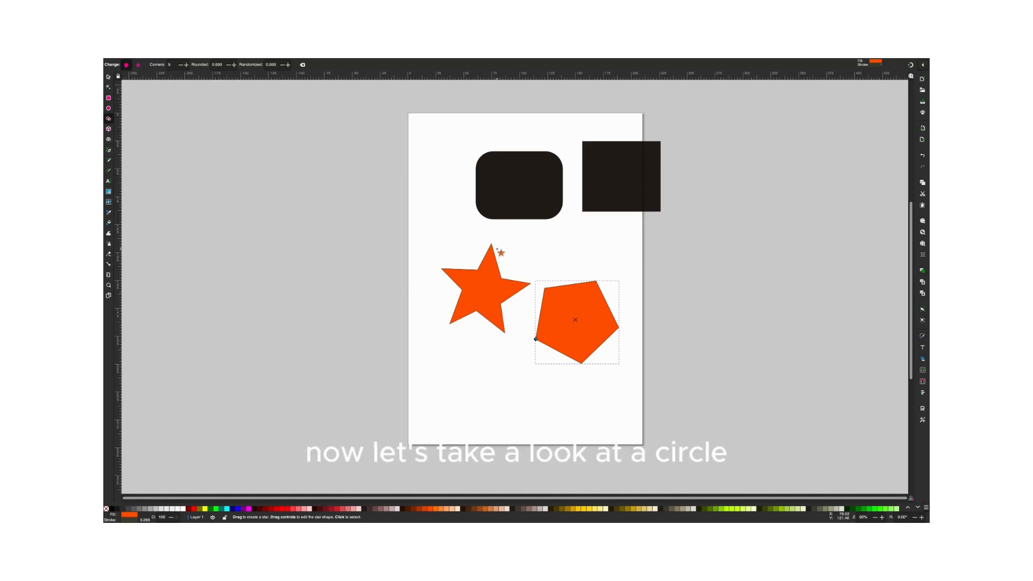
- Draw an orange near-circular ellipse about 68 mm wide and 70 mm high below the star
{"action": "left_click", "coordinate": [108, 108]}
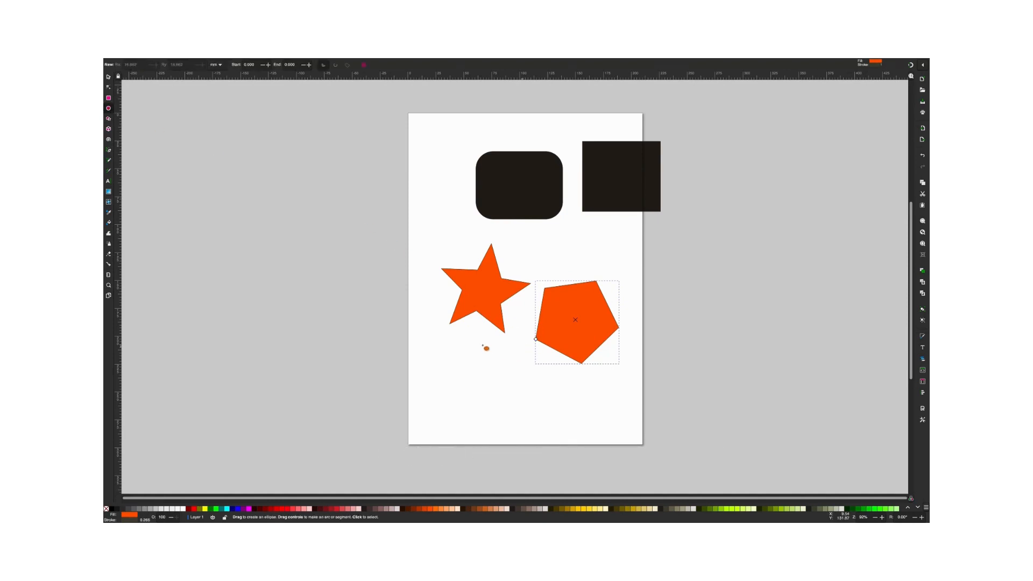
{"action": "left_click_drag", "start_coordinate": [465, 346], "coordinate": [540, 421]}
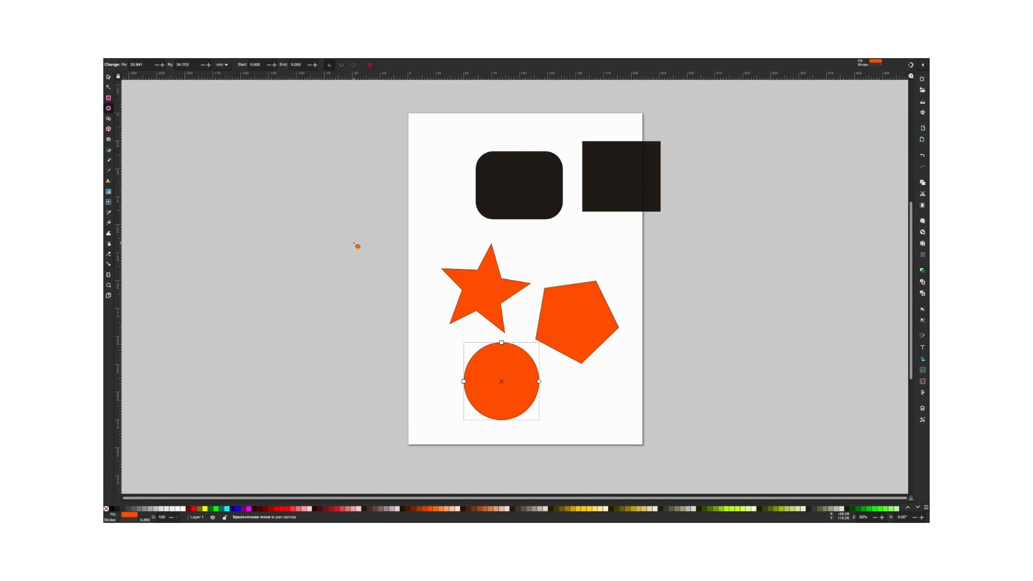
- Move the pentagon up over the plain rectangle's lower edge, the star up beside the rounded rectangle, and the circle to mid-page
{"action": "scroll", "coordinate": [548, 272], "scroll_direction": "left", "scroll_amount": 5}
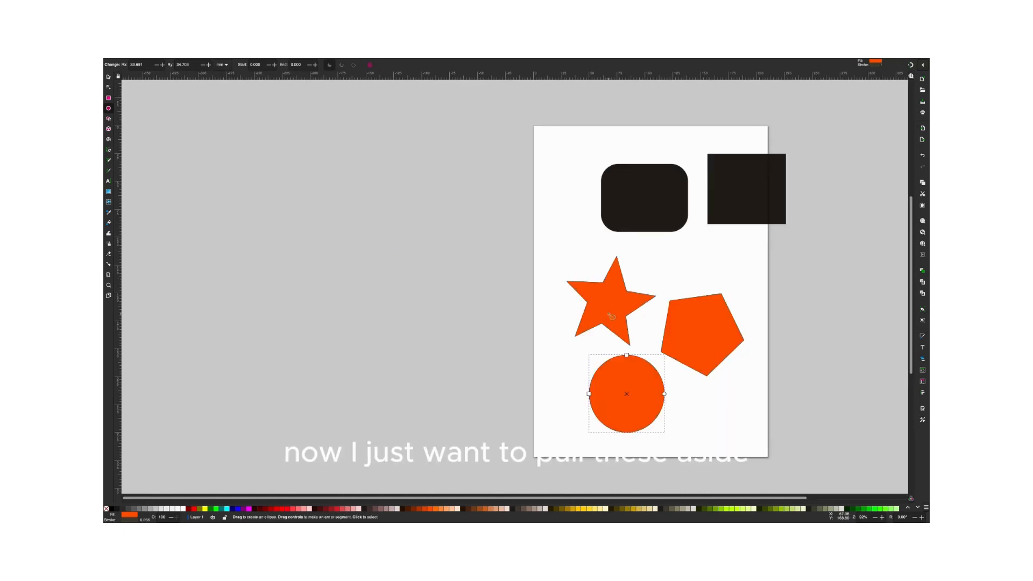
{"action": "left_click_drag", "start_coordinate": [567, 307], "coordinate": [545, 308]}
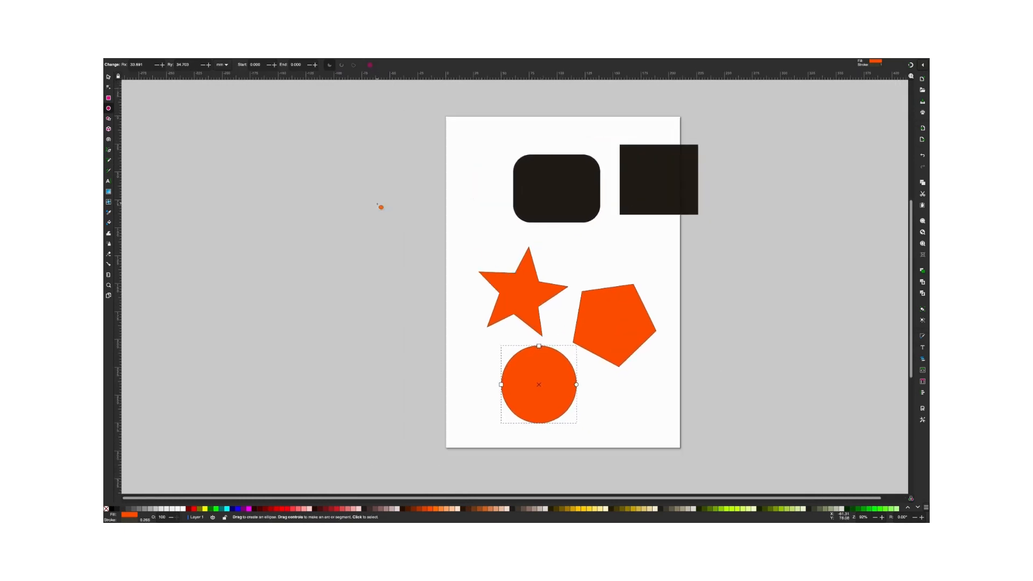
{"action": "key", "text": "s"}
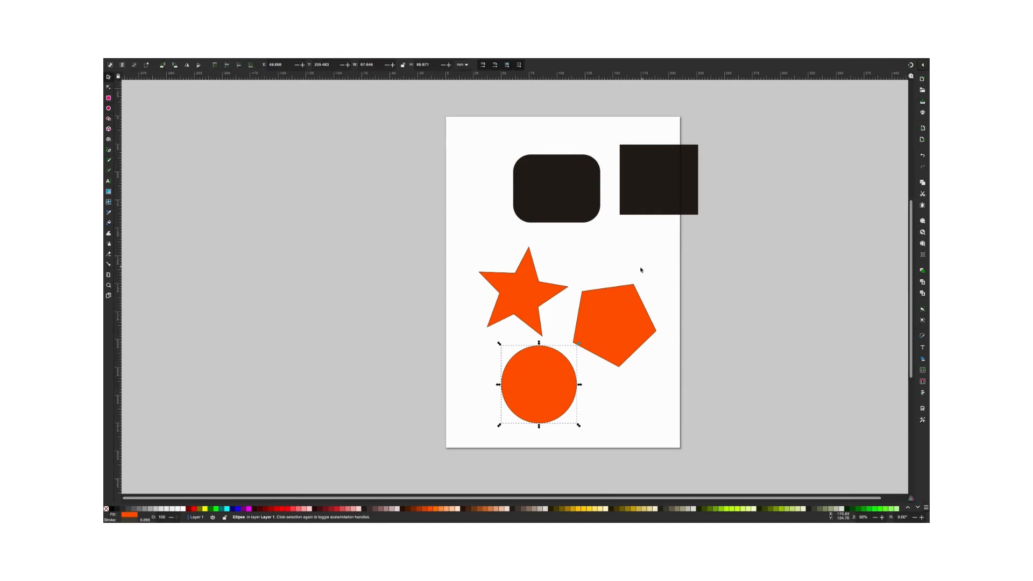
{"action": "left_click", "coordinate": [636, 327]}
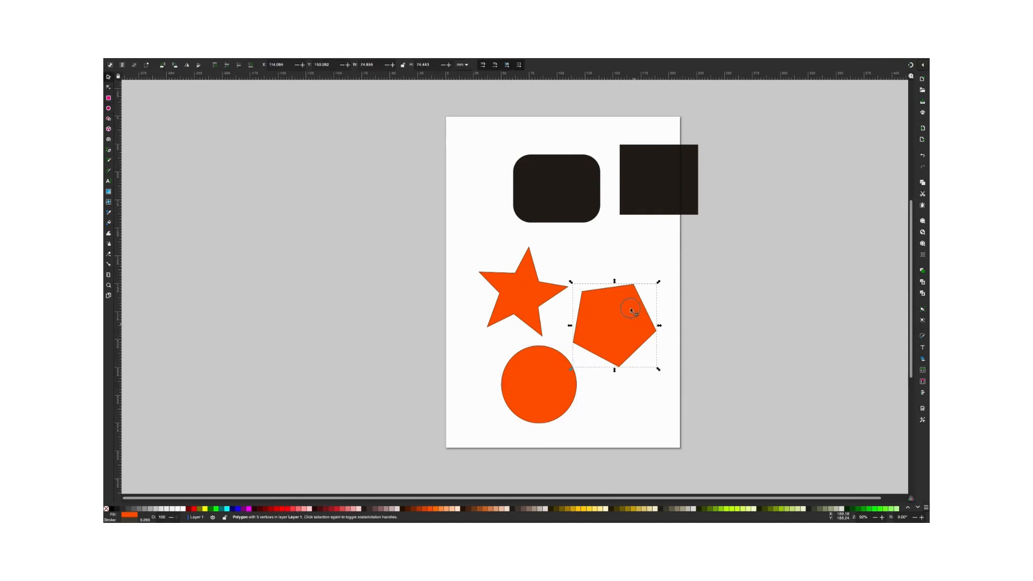
{"action": "left_click_drag", "start_coordinate": [631, 310], "coordinate": [667, 252]}
{"action": "left_click_drag", "start_coordinate": [540, 288], "coordinate": [508, 226]}
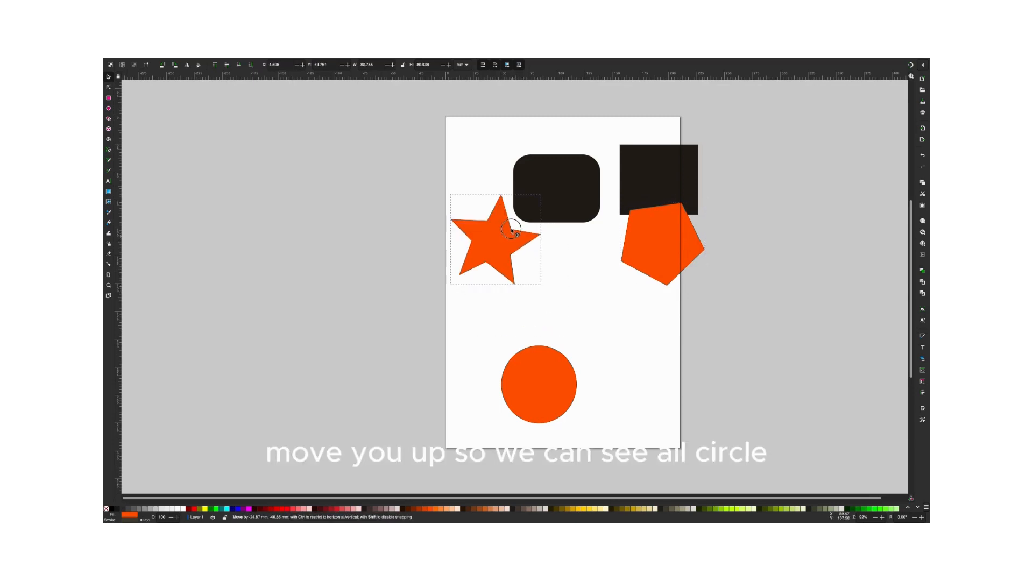
{"action": "left_click", "coordinate": [538, 381]}
{"action": "left_click_drag", "start_coordinate": [552, 370], "coordinate": [572, 306]}
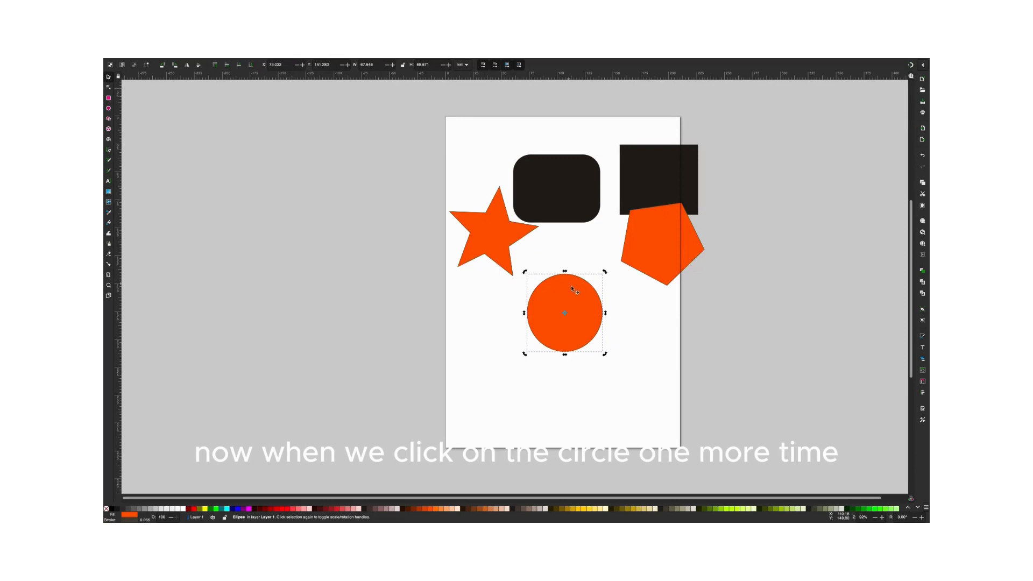
- Try skewing the circle horizontally and stretching it into a wide, flat ellipse, and undo both changes
{"action": "mouse_move", "coordinate": [565, 271]}
{"action": "left_mouse_down"}
{"action": "mouse_move", "coordinate": [604, 276]}
{"action": "mouse_move", "coordinate": [527, 273]}
{"action": "mouse_move", "coordinate": [548, 275]}
{"action": "left_mouse_up"}
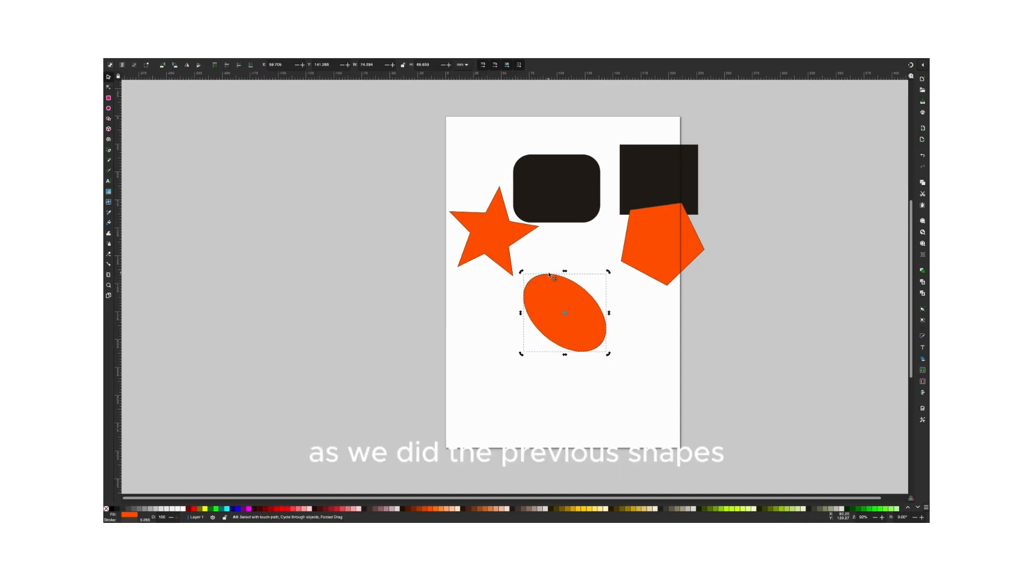
{"action": "key", "text": "ctrl+z"}
{"action": "double_click", "coordinate": [573, 300]}
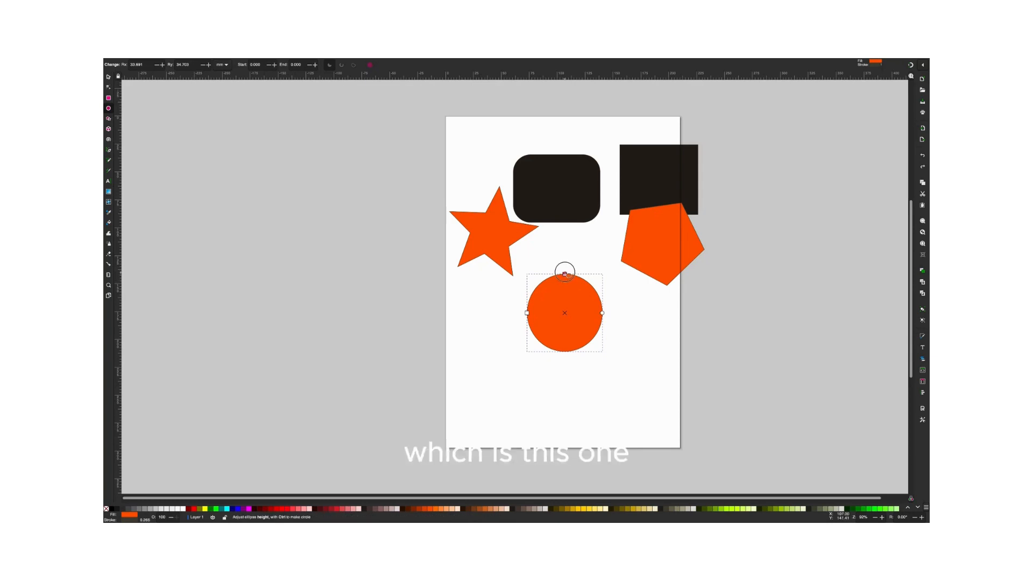
{"action": "left_click_drag", "start_coordinate": [568, 277], "coordinate": [500, 313]}
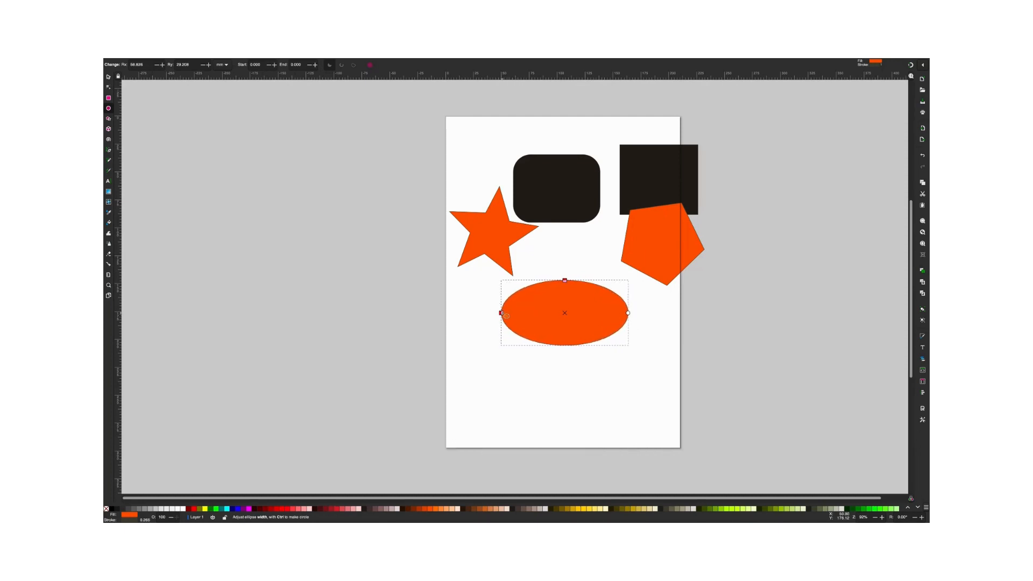
{"action": "key", "text": "ctrl+z"}
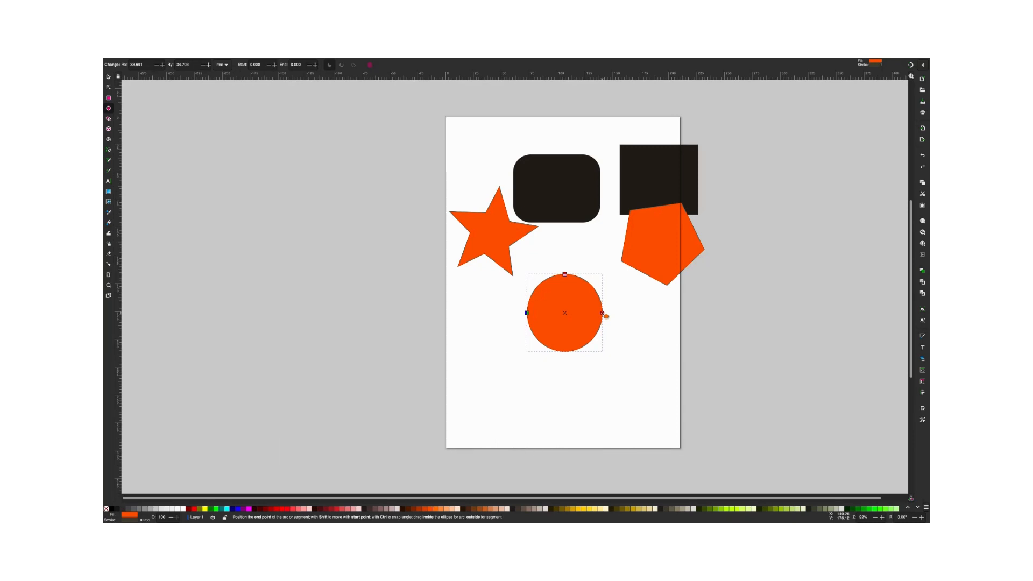
- Reposition the circle's arc end point outside and inside its outline, finishing with a slice that has a wedge cut from its upper right
{"action": "left_click_drag", "start_coordinate": [603, 309], "coordinate": [625, 312]}
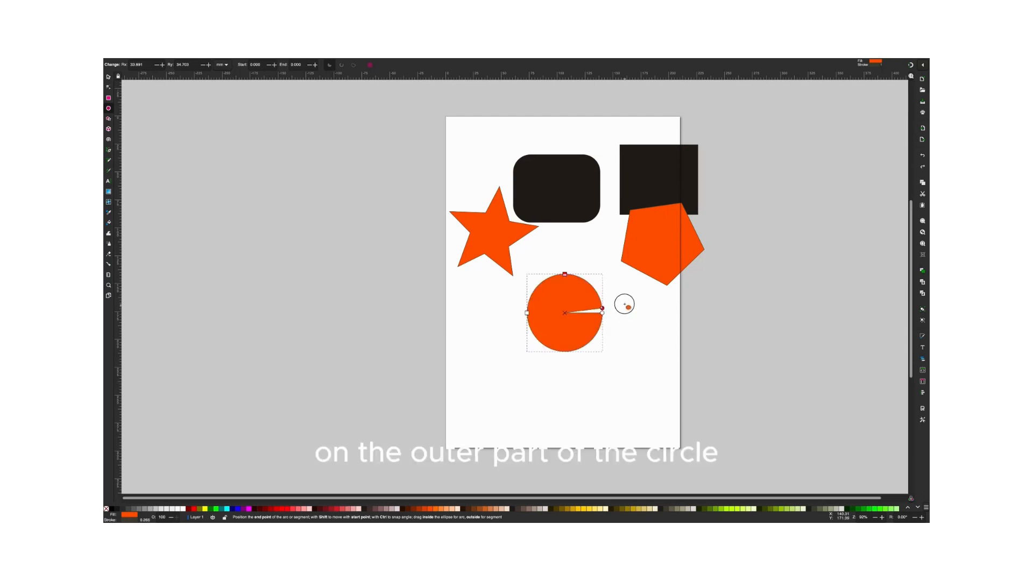
{"action": "left_click_drag", "start_coordinate": [624, 305], "coordinate": [619, 283]}
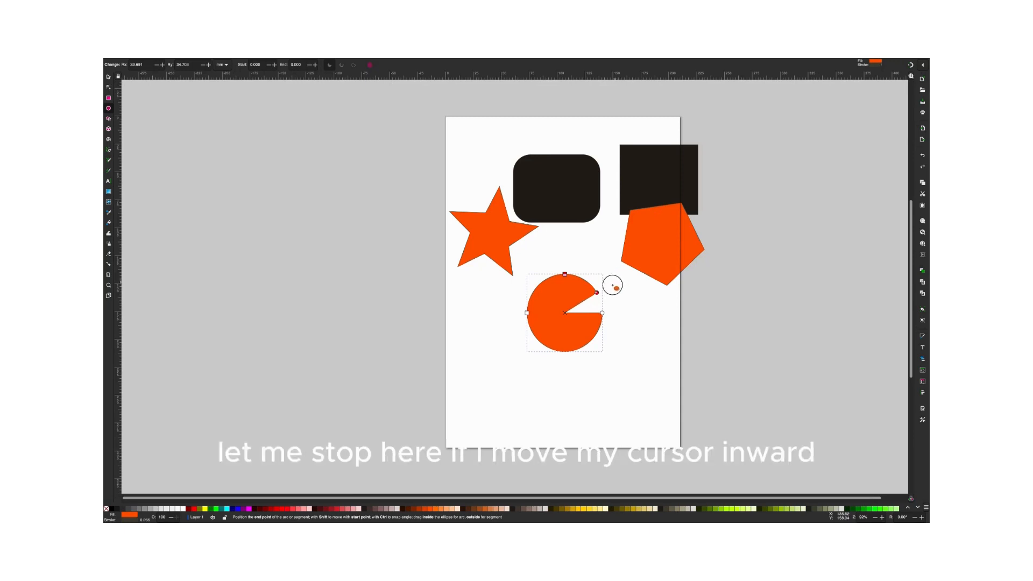
{"action": "left_click_drag", "start_coordinate": [598, 293], "coordinate": [587, 297]}
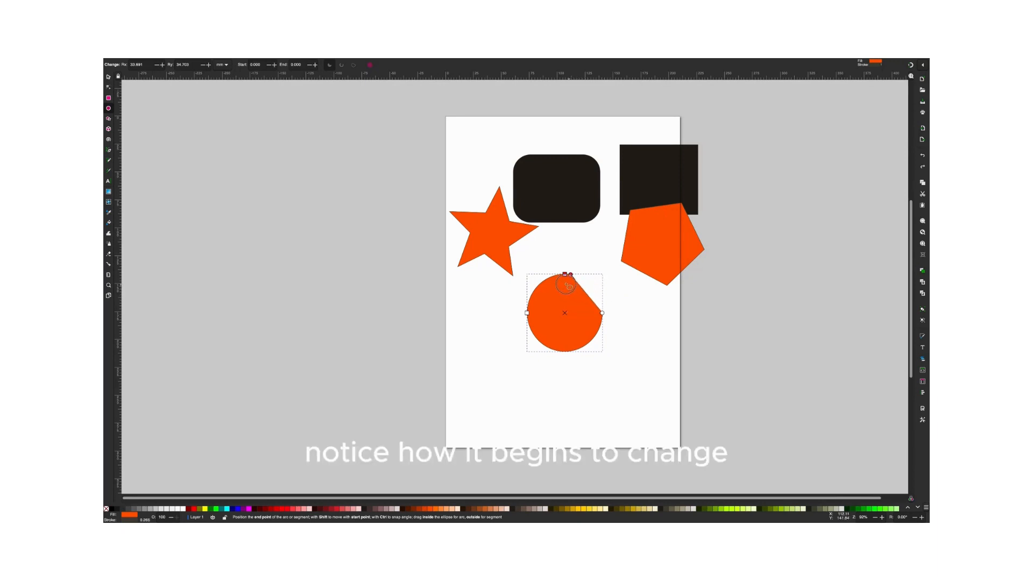
{"action": "left_click_drag", "start_coordinate": [565, 274], "coordinate": [597, 348]}
{"action": "left_click_drag", "start_coordinate": [598, 350], "coordinate": [596, 262]}
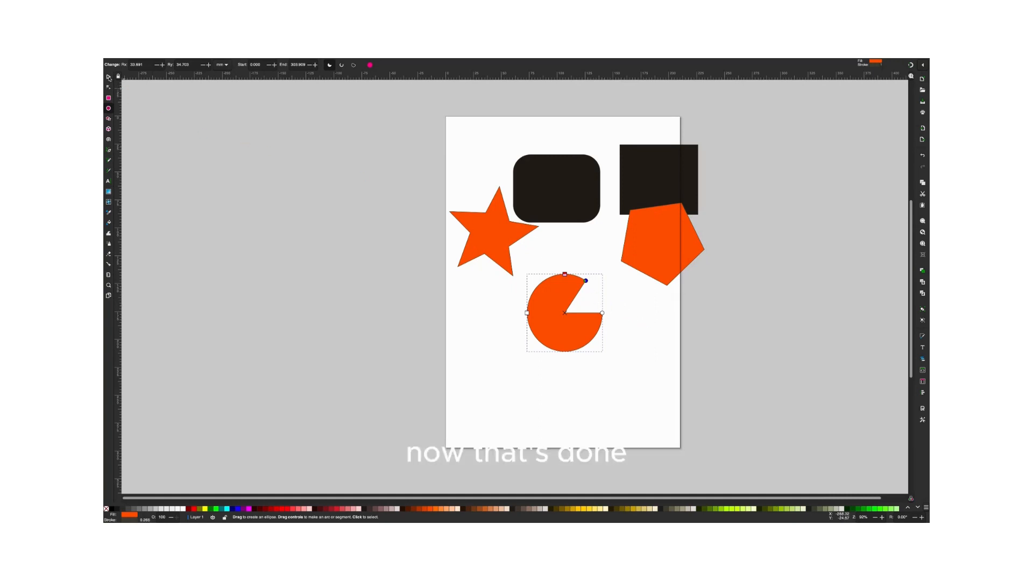
- Draw a three-turn spiral about 100 mm wide across the page's left edge, below the star
{"action": "left_click", "coordinate": [109, 77]}
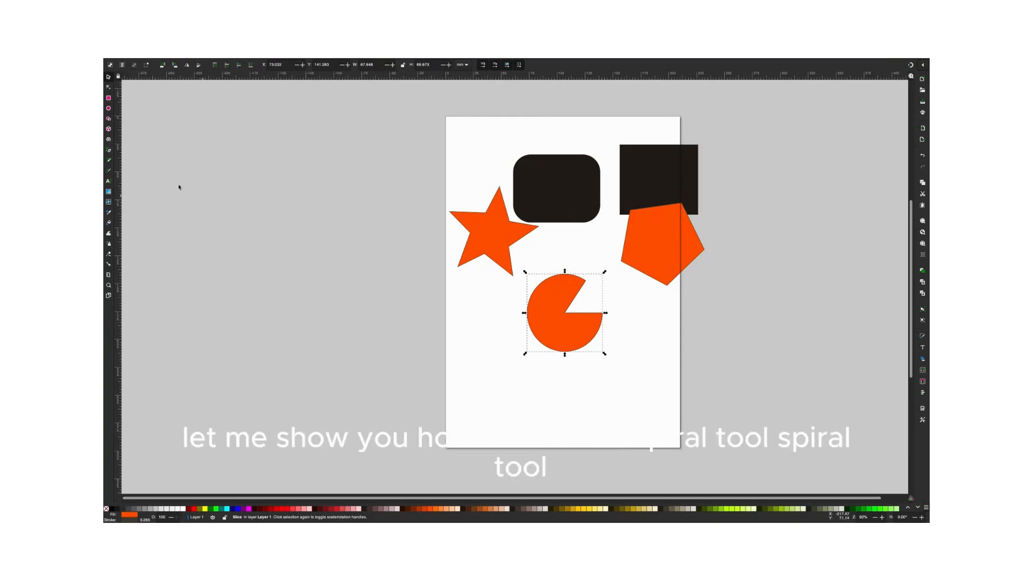
{"action": "left_click", "coordinate": [108, 140]}
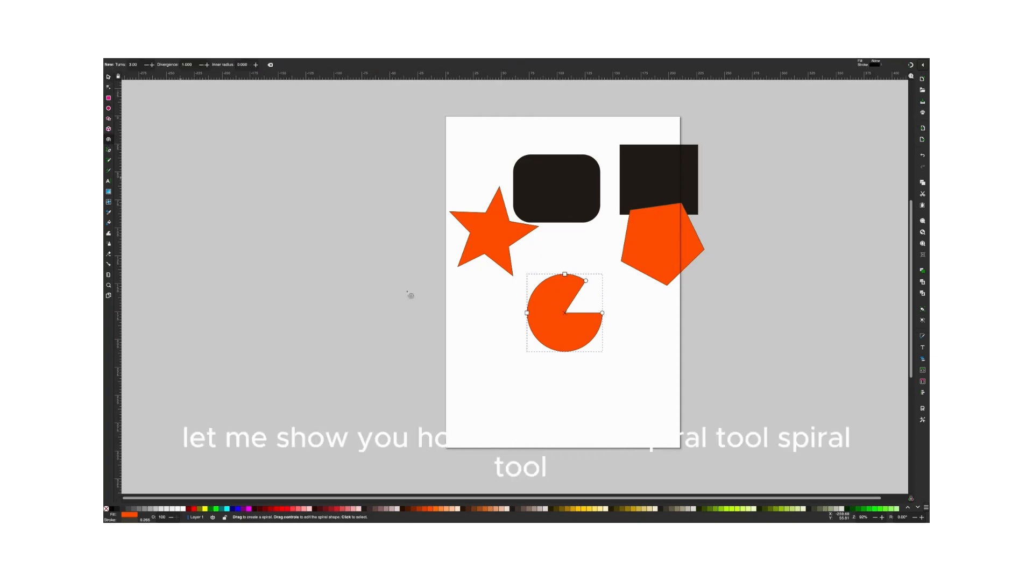
{"action": "left_click_drag", "start_coordinate": [464, 327], "coordinate": [511, 379]}
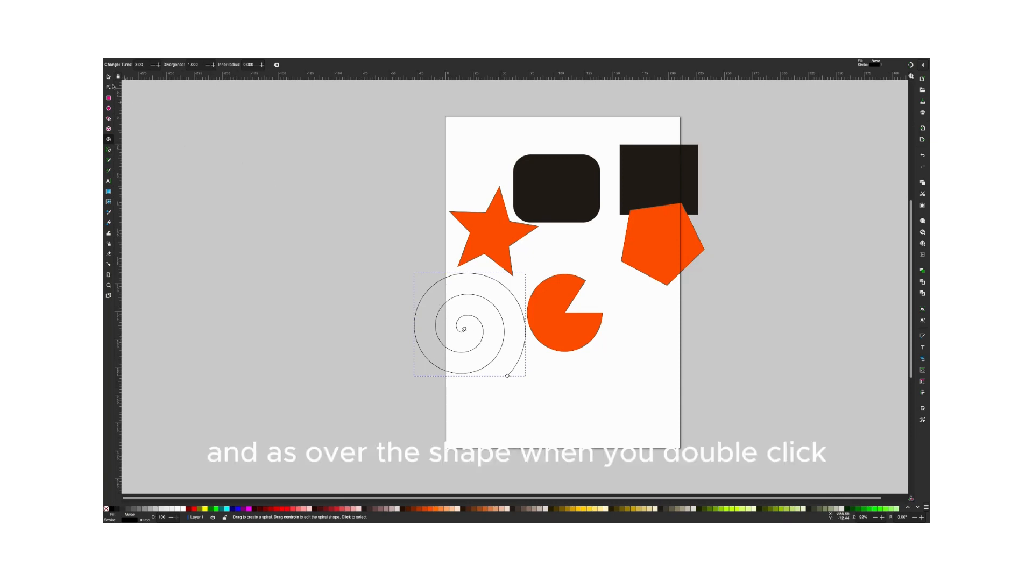
- Try skewing the spiral horizontally, and undo the skew
{"action": "key", "text": "s"}
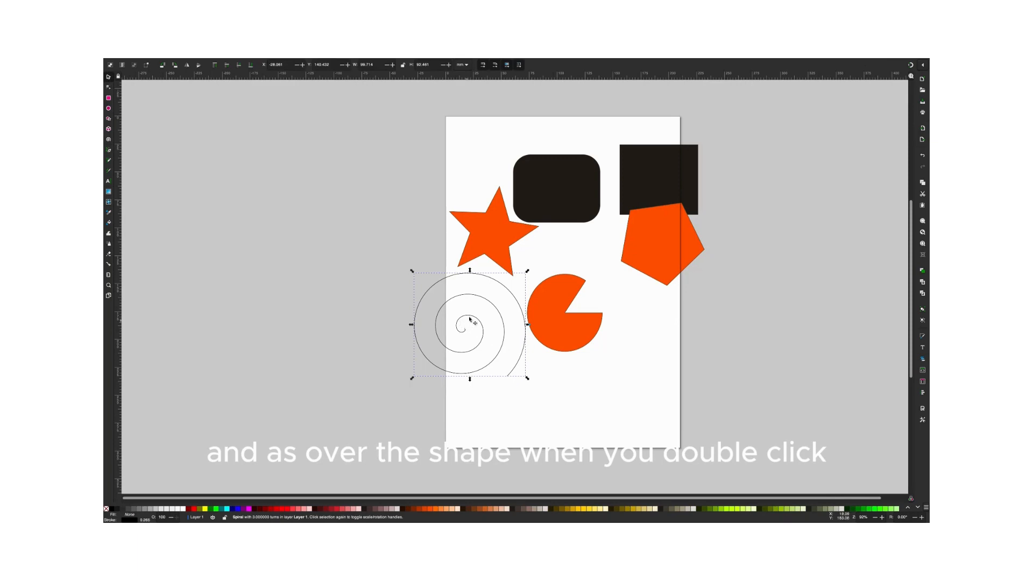
{"action": "left_click", "coordinate": [470, 272]}
{"action": "left_click_drag", "start_coordinate": [470, 271], "coordinate": [527, 275]}
{"action": "key", "text": "alt"}
{"action": "key", "text": "ctrl+z"}
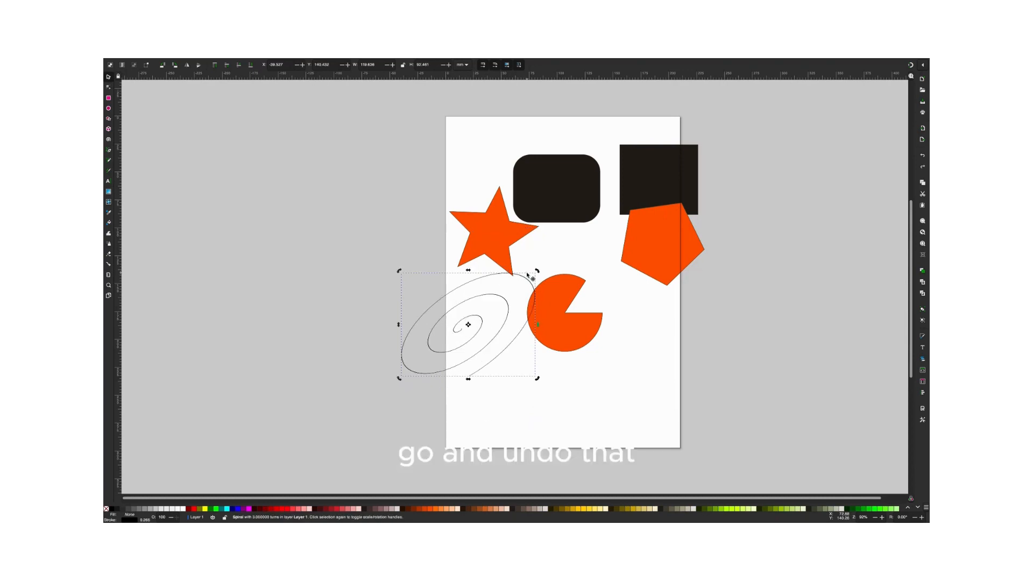
{"action": "key", "text": "ctrl+z"}
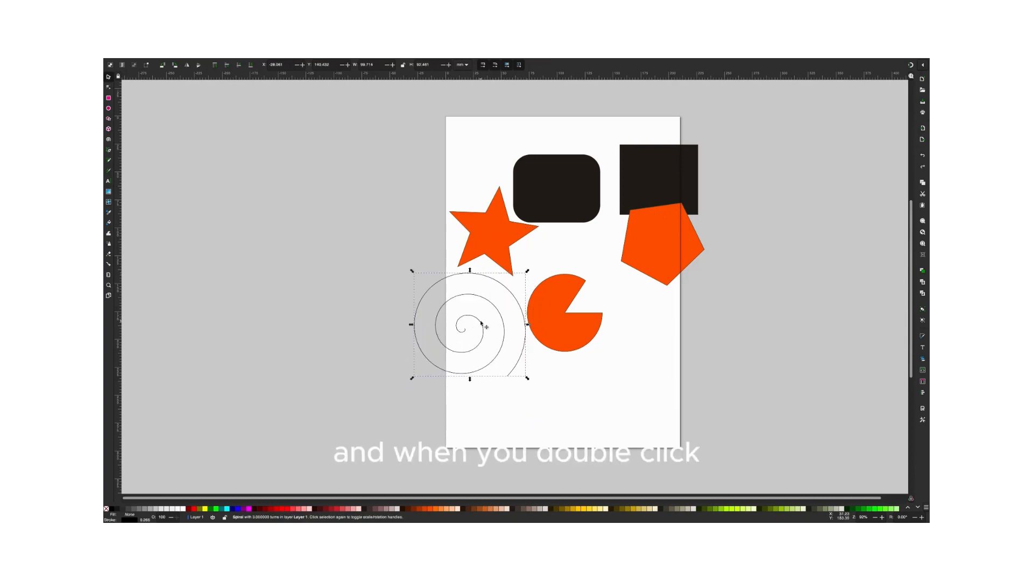
- Reshape the spiral with its inner and outer end handles to about 10.83 turns and an inner radius of about 0.26
{"action": "double_click", "coordinate": [484, 325]}
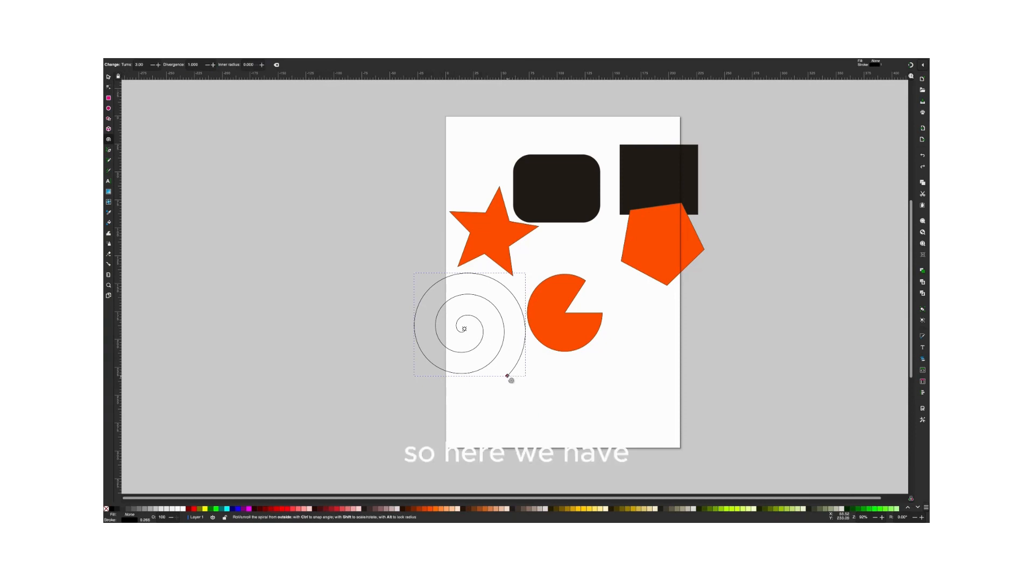
{"action": "left_click_drag", "start_coordinate": [510, 378], "coordinate": [459, 342]}
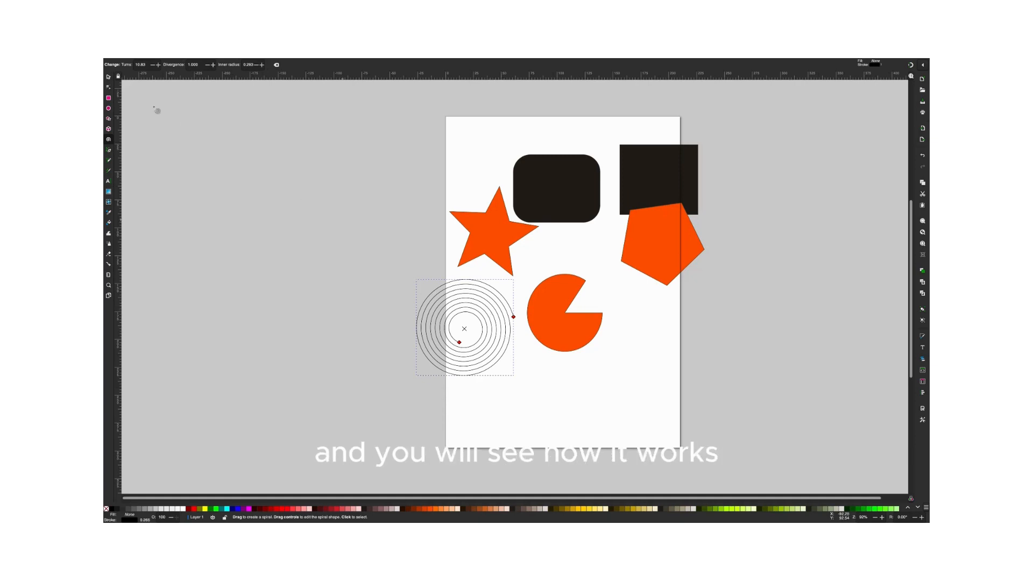
- Try moving the spiral down and right onto the page, and undo the move
{"action": "left_click", "coordinate": [108, 77]}
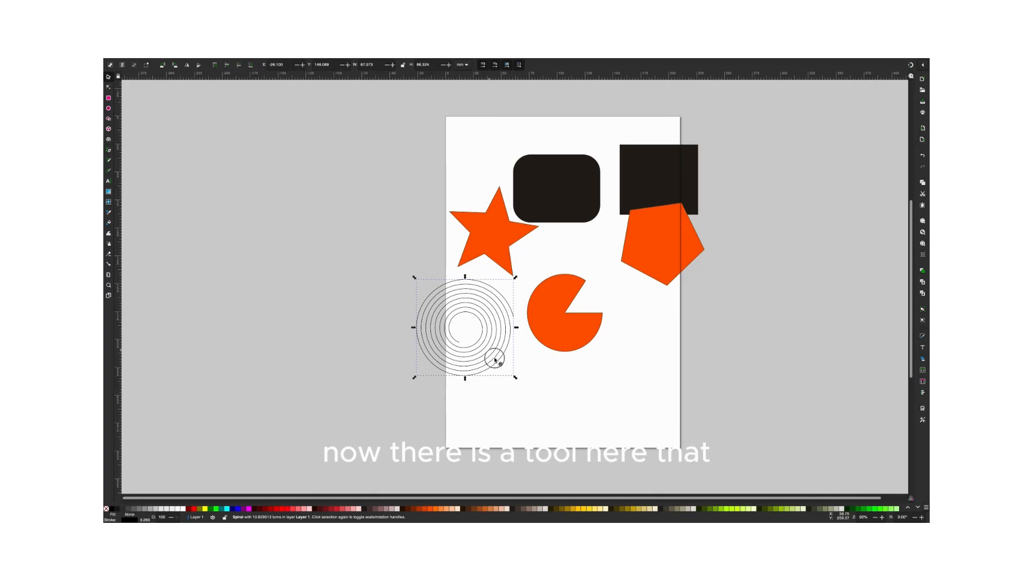
{"action": "left_click_drag", "start_coordinate": [501, 368], "coordinate": [533, 423]}
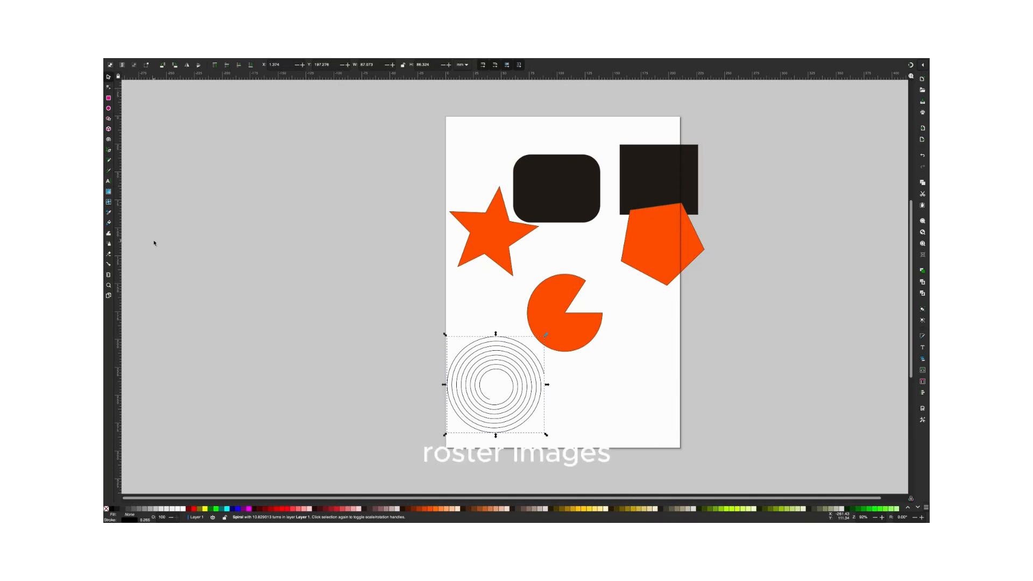
{"action": "key", "text": "ctrl+z"}
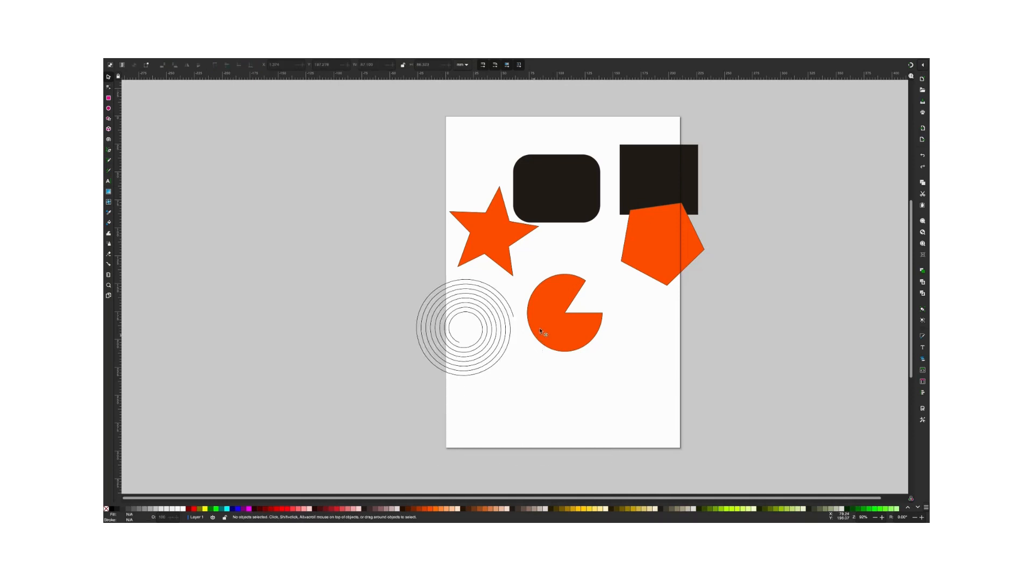
- Erase freehand strokes across the orange slice with the Eraser, set to a width of 10, cutting through its middle
{"action": "left_click", "coordinate": [541, 329]}
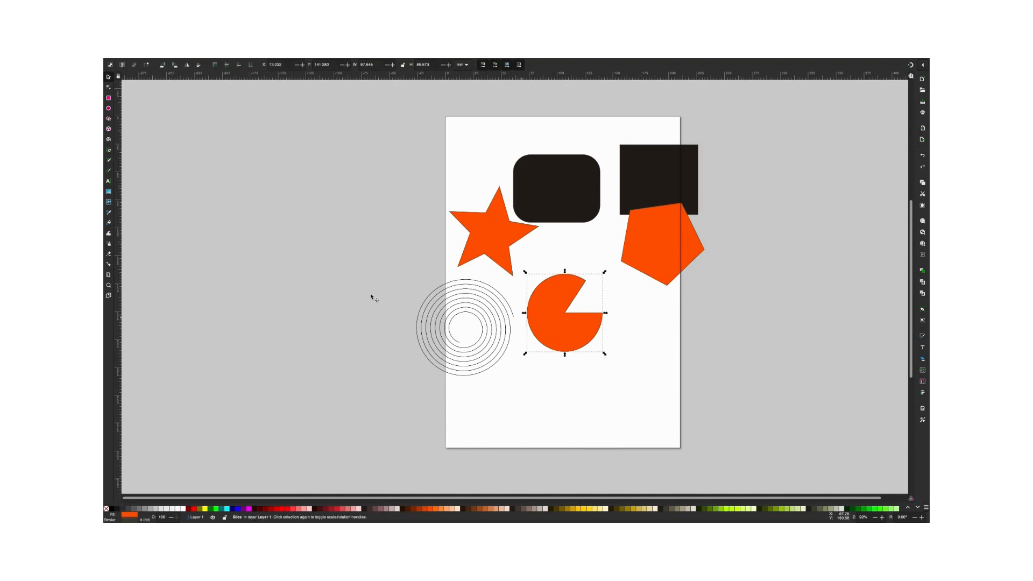
{"action": "left_click", "coordinate": [110, 254]}
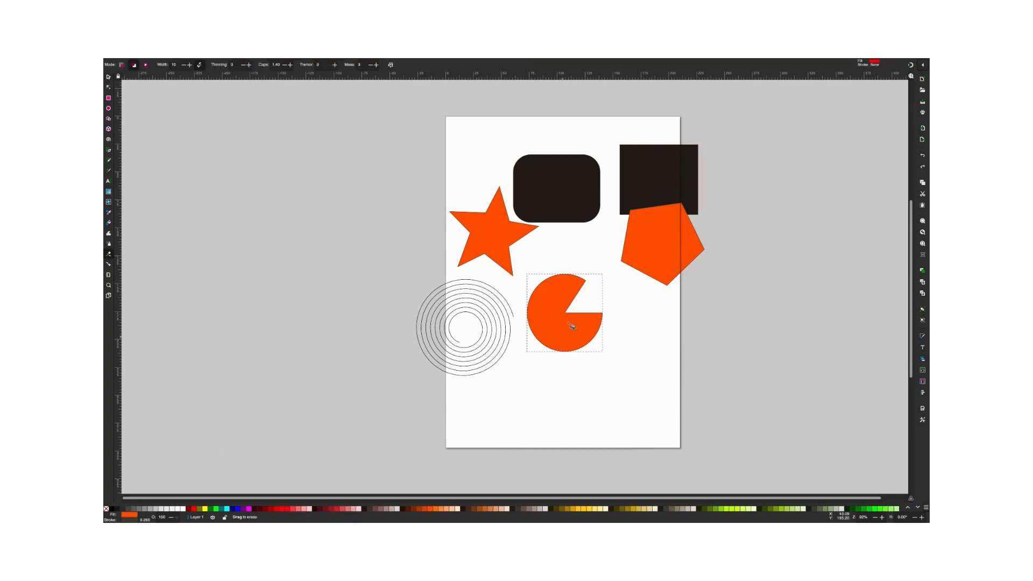
{"action": "left_click_drag", "start_coordinate": [591, 297], "coordinate": [540, 354]}
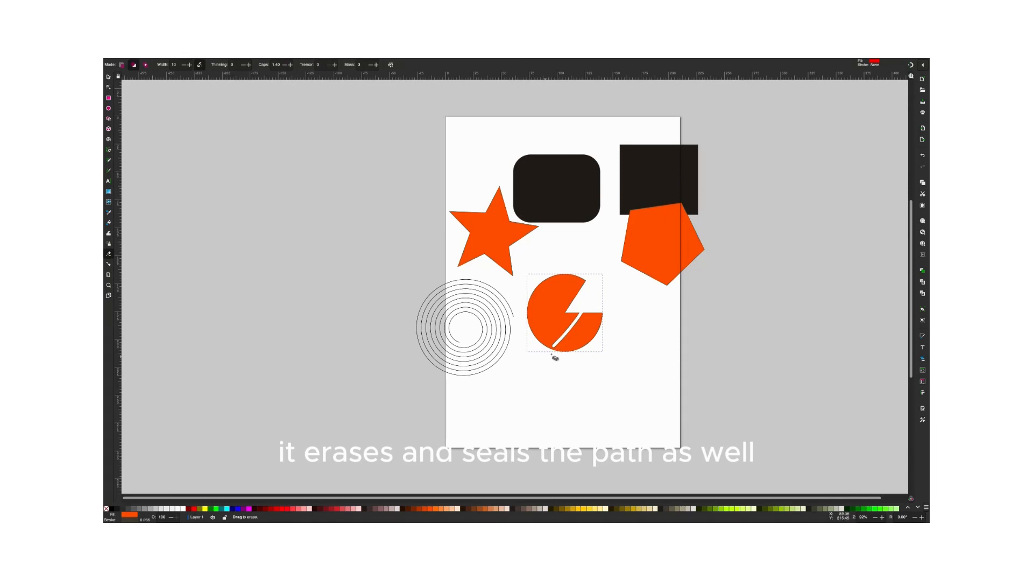
{"action": "mouse_move", "coordinate": [523, 294]}
{"action": "left_mouse_down"}
{"action": "mouse_move", "coordinate": [597, 304]}
{"action": "mouse_move", "coordinate": [522, 338]}
{"action": "mouse_move", "coordinate": [567, 260]}
{"action": "mouse_move", "coordinate": [566, 352]}
{"action": "mouse_move", "coordinate": [610, 349]}
{"action": "mouse_move", "coordinate": [538, 267]}
{"action": "mouse_move", "coordinate": [611, 308]}
{"action": "left_mouse_up"}
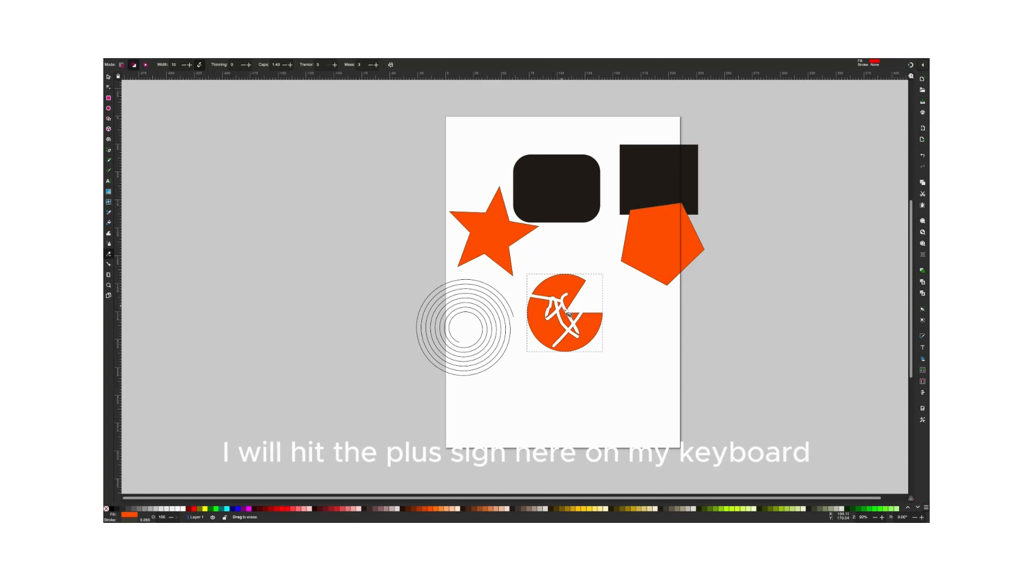
- Nudge the cut orange slice about 2.6 mm left and 1.2 mm up
{"action": "key", "text": "plus"}
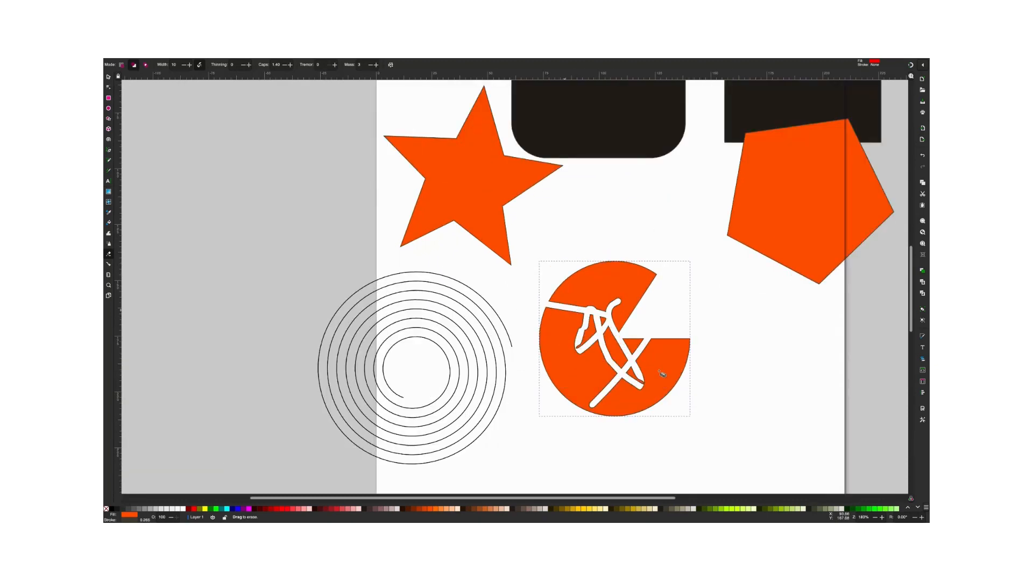
{"action": "key", "text": "plus"}
{"action": "key", "text": "plus"}
{"action": "key", "text": "plus"}
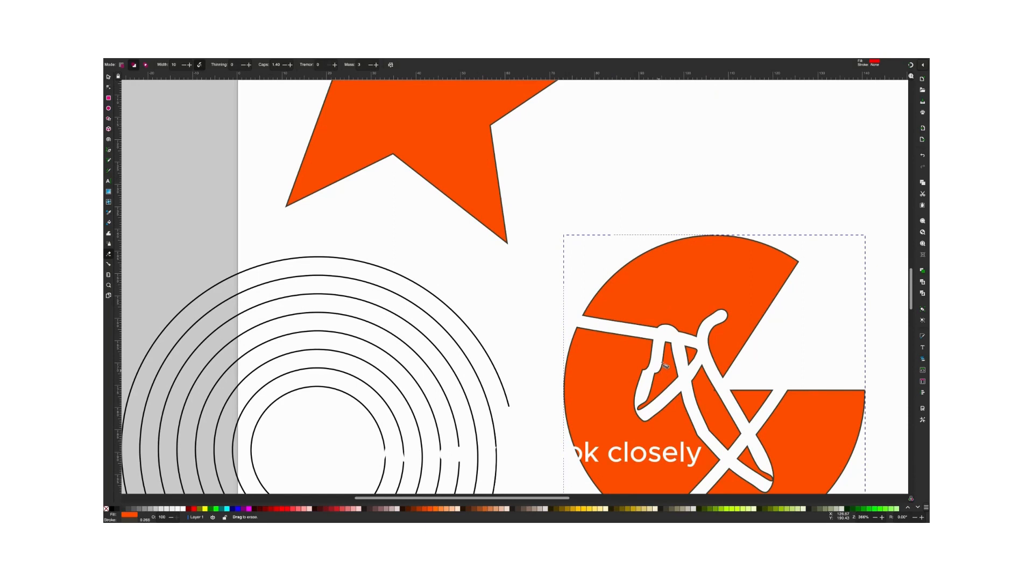
{"action": "key", "text": "plus"}
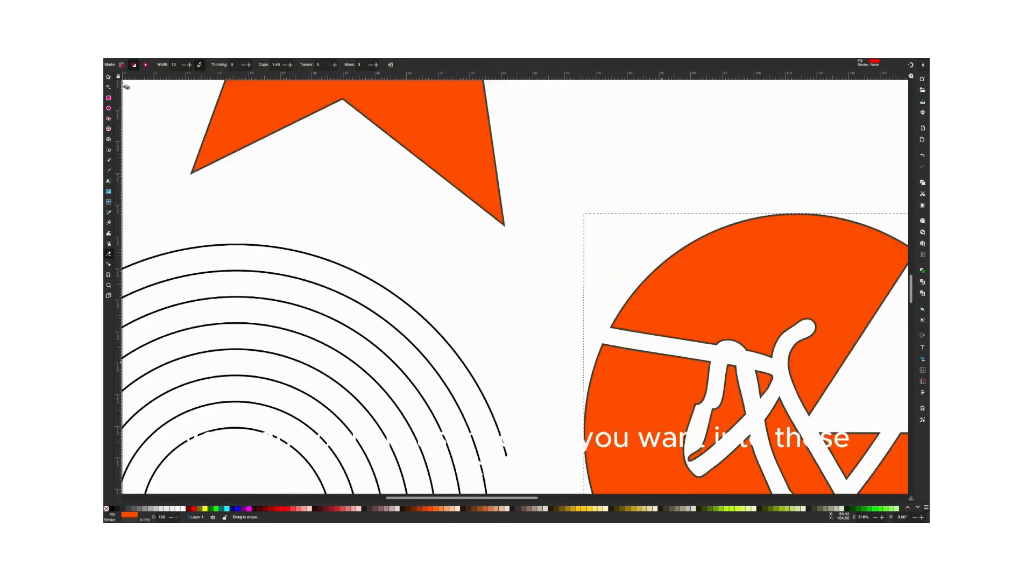
{"action": "key", "text": "s"}
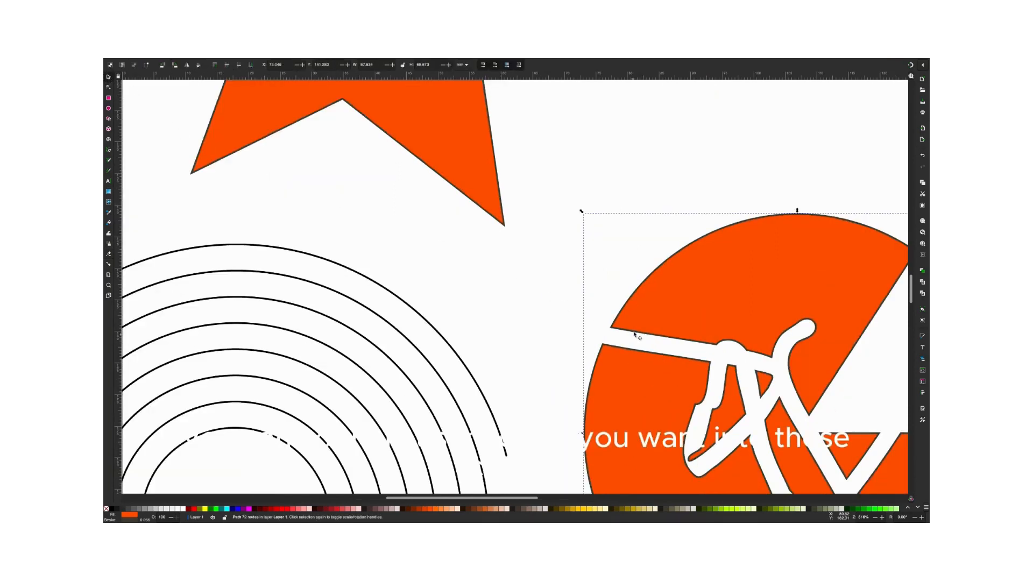
{"action": "mouse_move", "coordinate": [635, 334]}
{"action": "left_mouse_down"}
{"action": "mouse_move", "coordinate": [611, 321]}
{"action": "mouse_move", "coordinate": [618, 327]}
{"action": "left_mouse_up"}
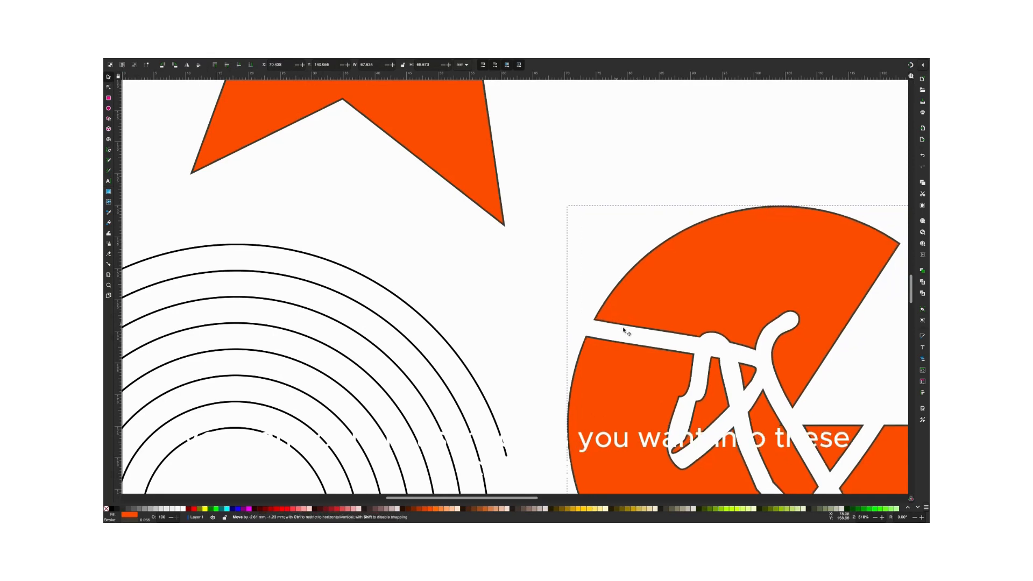
- Examine the orange slice's outline along the erased cuts at high magnification
{"action": "scroll", "coordinate": [646, 350], "scroll_direction": "up", "scroll_amount": 1}
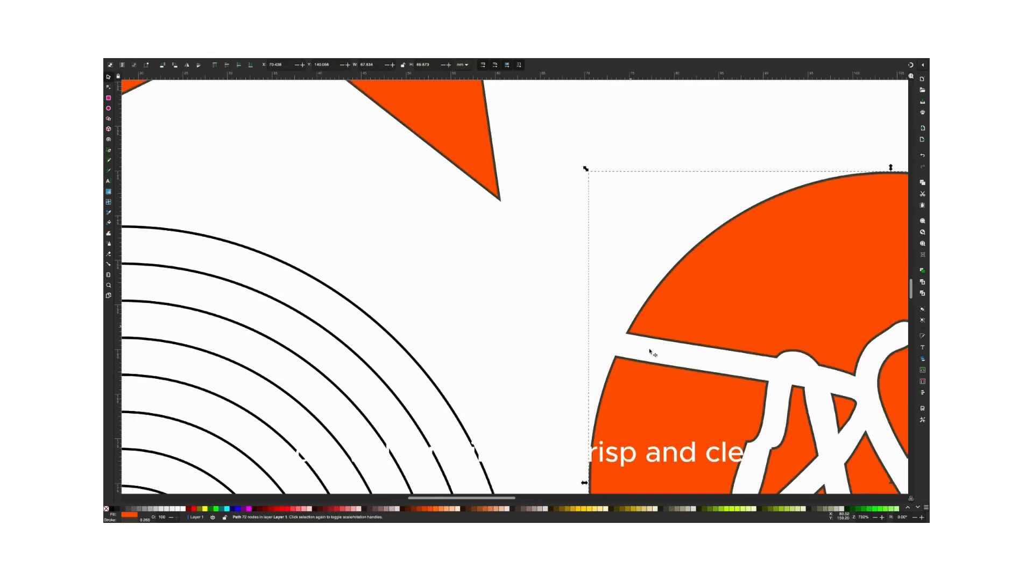
{"action": "scroll", "coordinate": [652, 350], "scroll_direction": "up", "scroll_amount": 3}
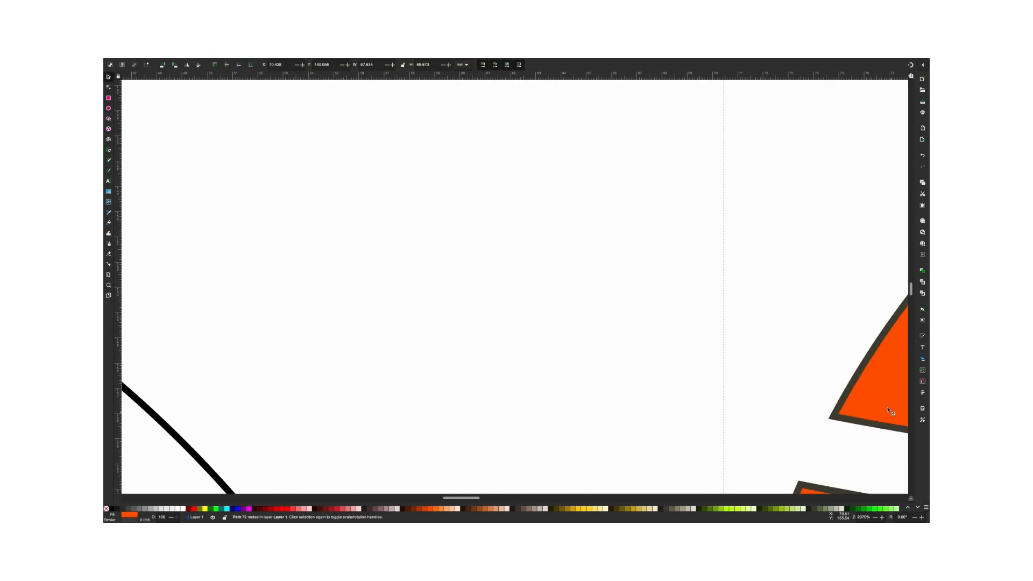
{"action": "key", "text": "space"}
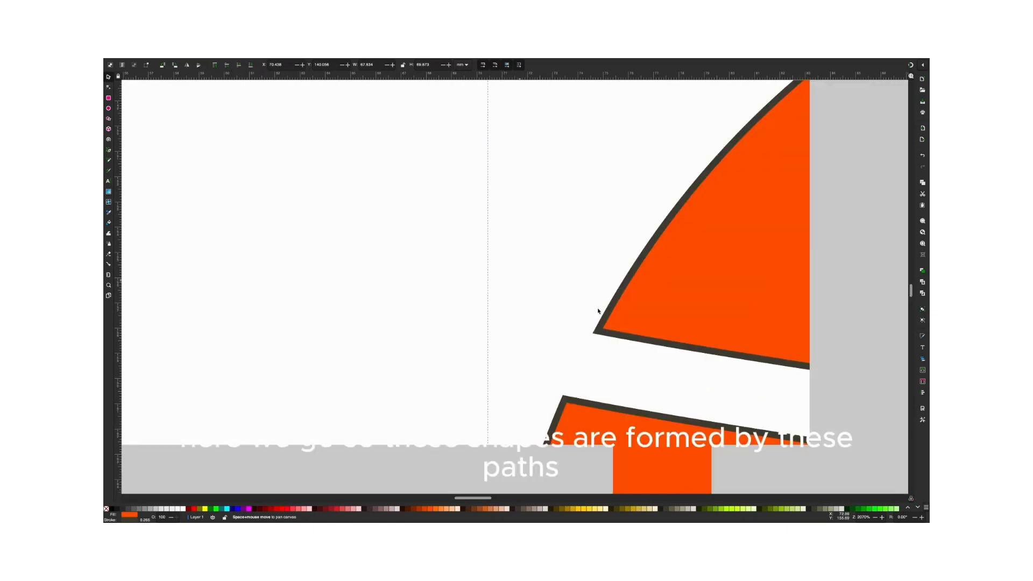
{"action": "key", "text": "asterisk"}
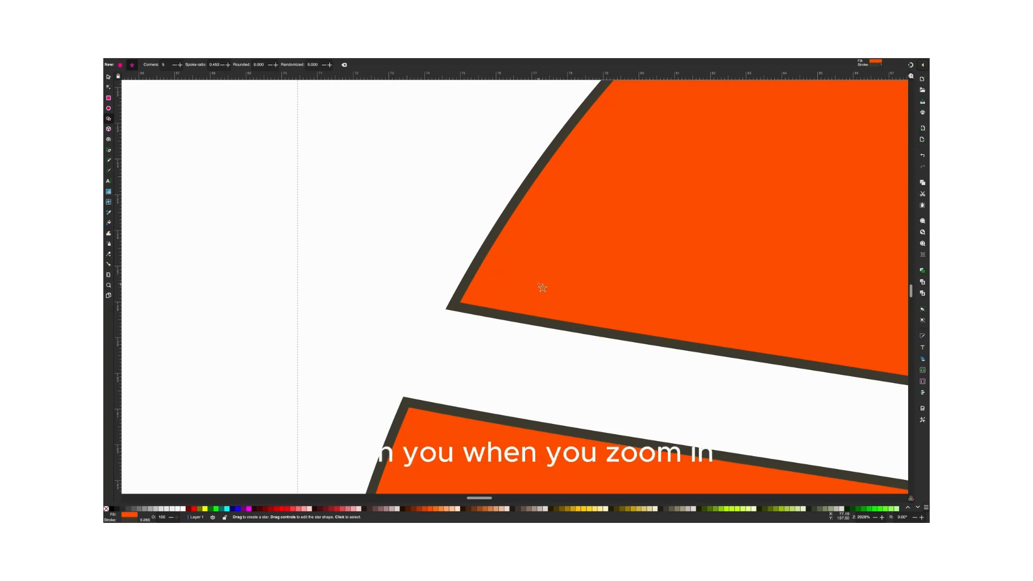
{"action": "key", "text": "minus"}
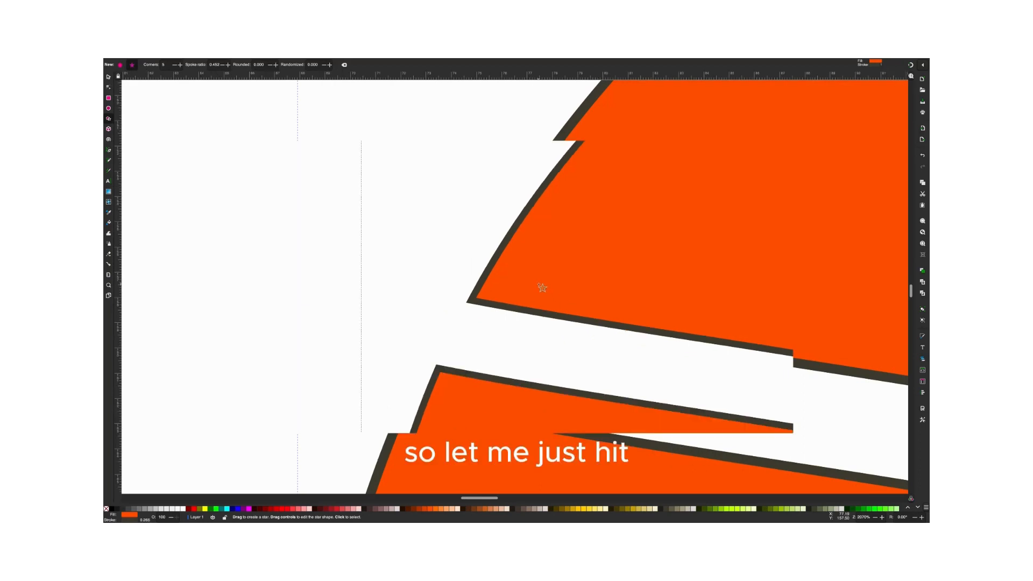
{"action": "key", "text": "minus"}
{"action": "key", "text": "minus"}
{"action": "key", "text": "minus"}
{"action": "key", "text": "minus"}
{"action": "key", "text": "minus"}
{"action": "key", "text": "minus"}
{"action": "key", "text": "minus"}
{"action": "key", "text": "minus"}
{"action": "key", "text": "minus"}
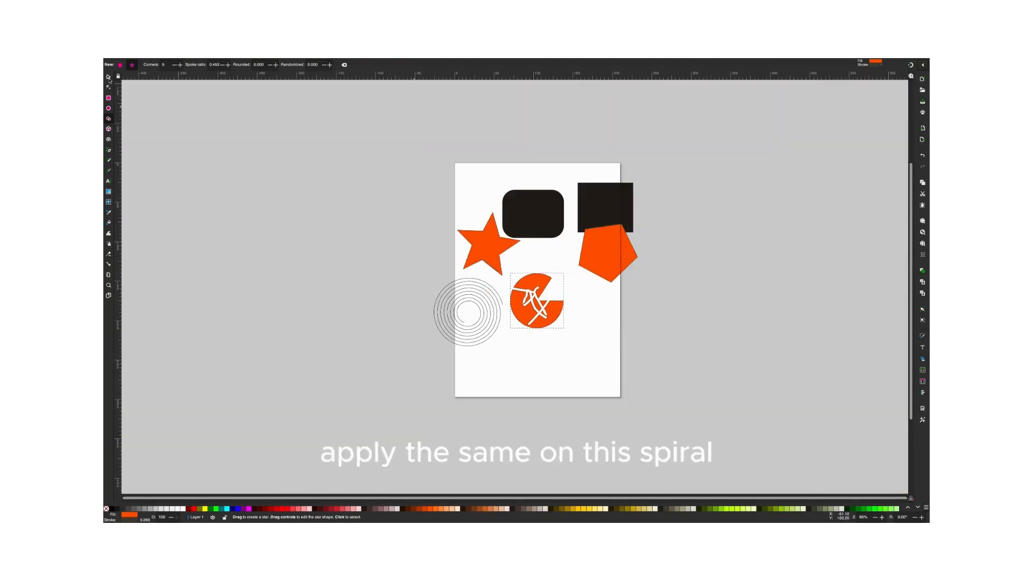
- Move the cut slice to the page's right side below the pentagon, and bring the spiral fully onto the page
{"action": "key", "text": "s"}
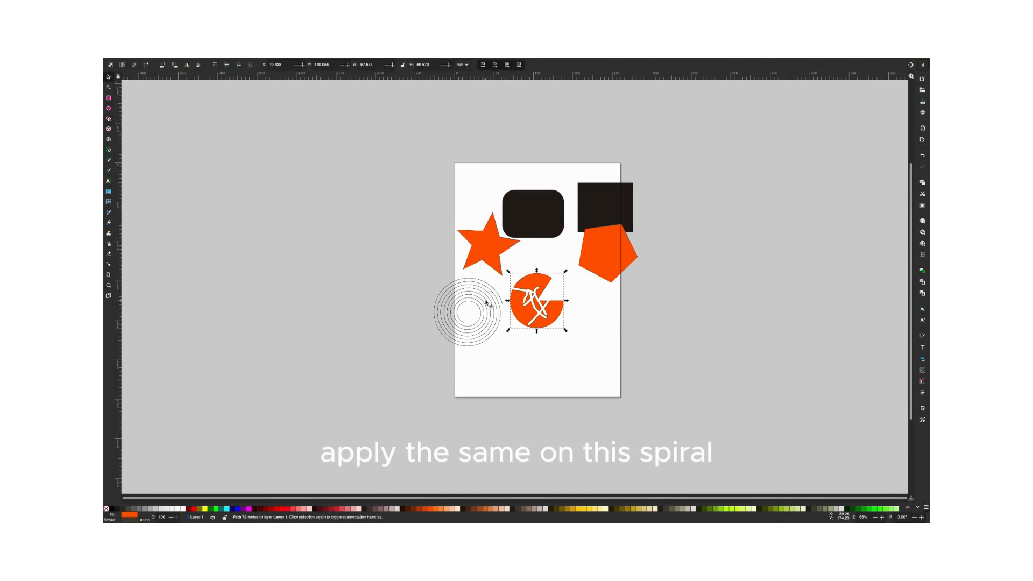
{"action": "left_click", "coordinate": [487, 304]}
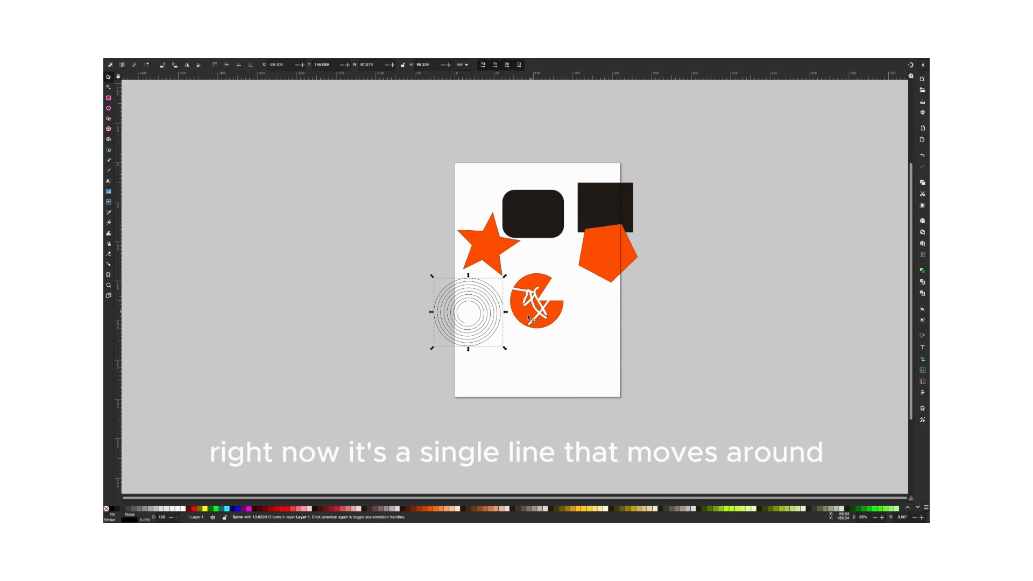
{"action": "left_click_drag", "start_coordinate": [529, 317], "coordinate": [582, 339]}
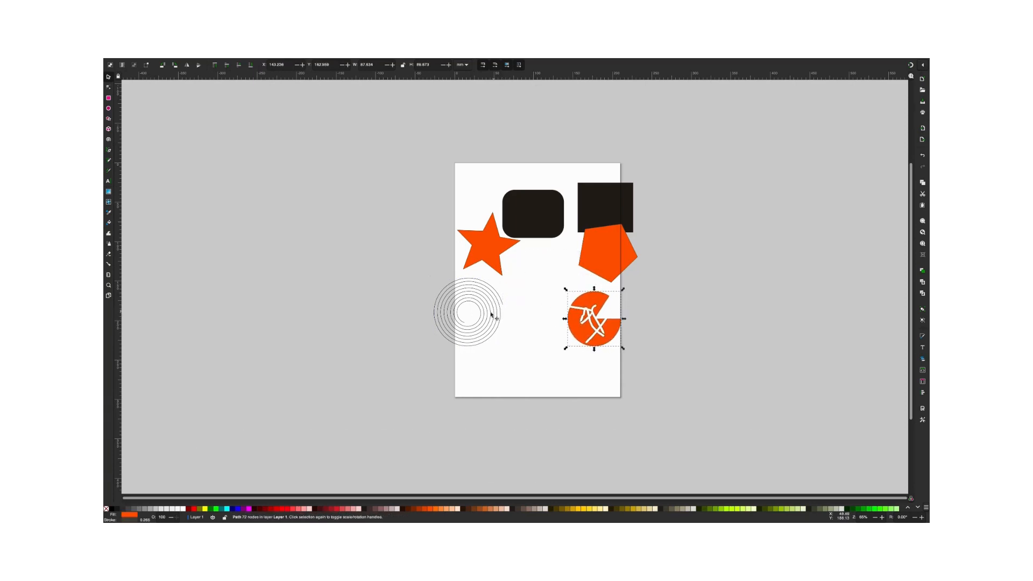
{"action": "left_click_drag", "start_coordinate": [491, 315], "coordinate": [534, 322]}
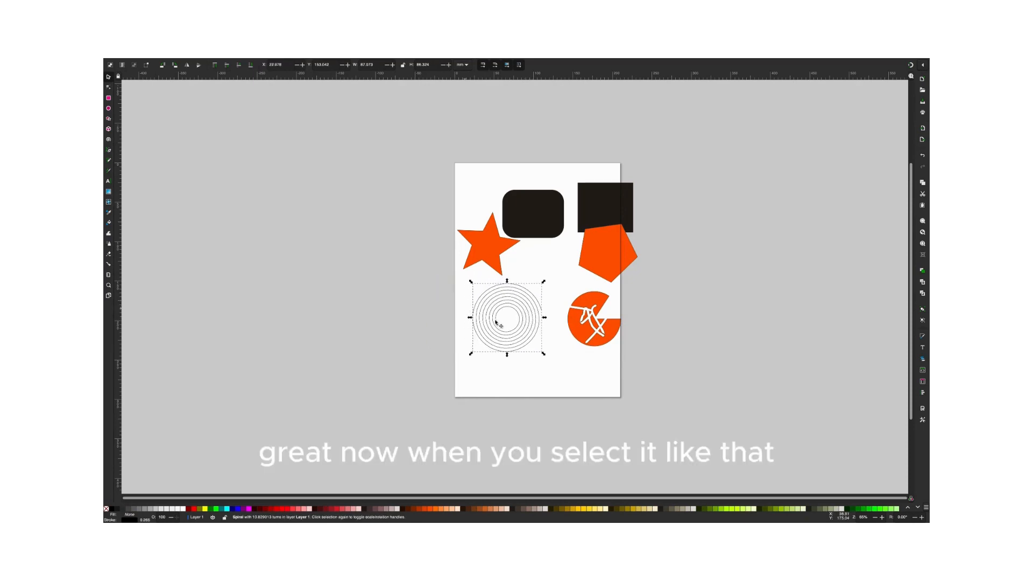
- Erase a long curved stroke and several short diagonal strokes across the spiral to form a cut-out pattern
{"action": "left_click", "coordinate": [109, 254]}
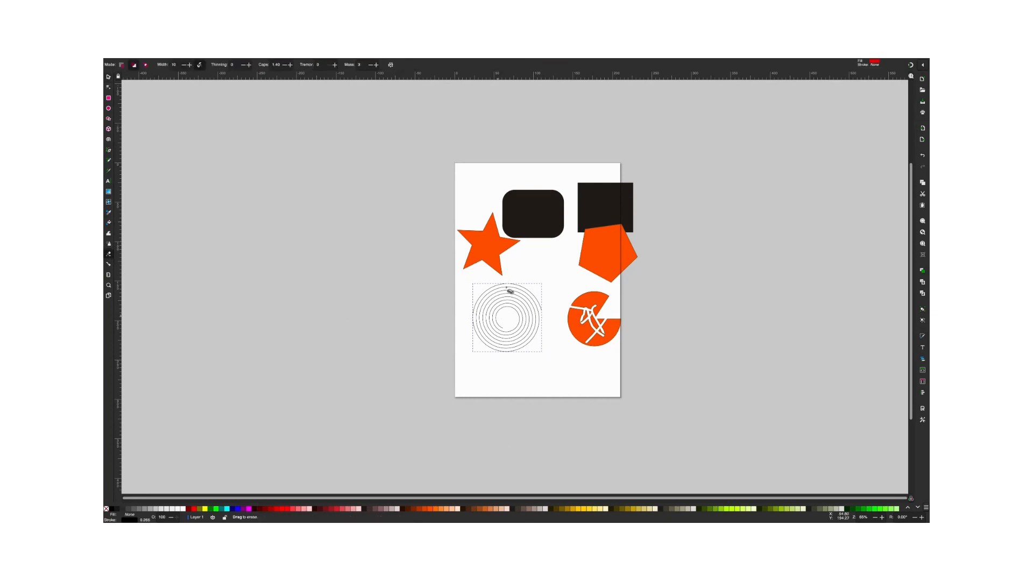
{"action": "mouse_move", "coordinate": [519, 277]}
{"action": "left_mouse_down"}
{"action": "mouse_move", "coordinate": [512, 304]}
{"action": "mouse_move", "coordinate": [474, 337]}
{"action": "mouse_move", "coordinate": [468, 328]}
{"action": "mouse_move", "coordinate": [512, 274]}
{"action": "mouse_move", "coordinate": [528, 280]}
{"action": "mouse_move", "coordinate": [500, 364]}
{"action": "mouse_move", "coordinate": [543, 345]}
{"action": "left_mouse_up"}
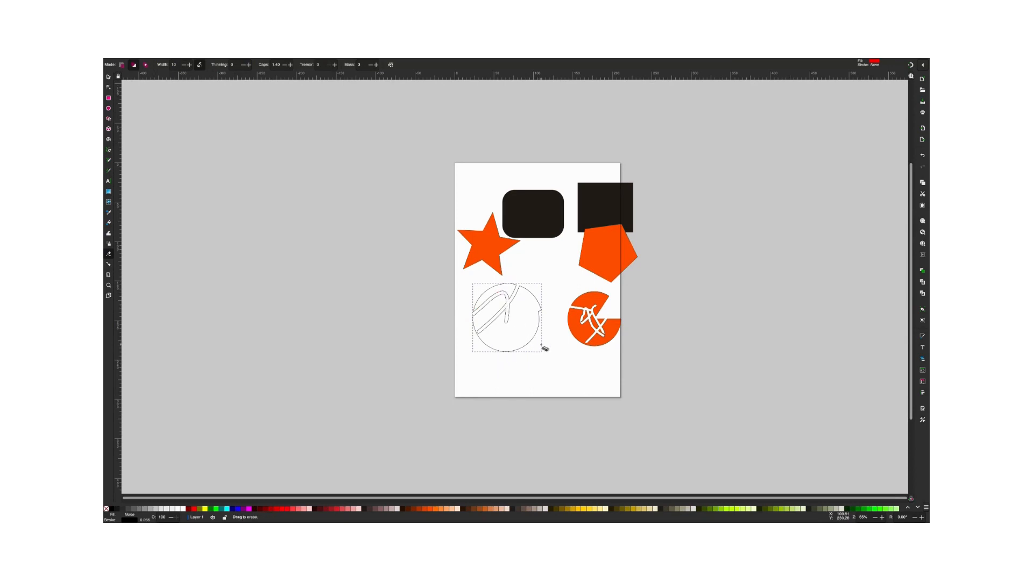
{"action": "mouse_move", "coordinate": [537, 332]}
{"action": "left_mouse_down"}
{"action": "mouse_move", "coordinate": [537, 282]}
{"action": "mouse_move", "coordinate": [500, 362]}
{"action": "mouse_move", "coordinate": [510, 358]}
{"action": "left_mouse_up"}
{"action": "left_click_drag", "start_coordinate": [529, 324], "coordinate": [495, 346]}
{"action": "mouse_move", "coordinate": [536, 305]}
{"action": "left_mouse_down"}
{"action": "mouse_move", "coordinate": [516, 322]}
{"action": "mouse_move", "coordinate": [520, 341]}
{"action": "mouse_move", "coordinate": [530, 334]}
{"action": "left_mouse_up"}
{"action": "mouse_move", "coordinate": [498, 292]}
{"action": "left_mouse_down"}
{"action": "mouse_move", "coordinate": [469, 327]}
{"action": "mouse_move", "coordinate": [496, 314]}
{"action": "mouse_move", "coordinate": [508, 332]}
{"action": "mouse_move", "coordinate": [523, 313]}
{"action": "mouse_move", "coordinate": [483, 344]}
{"action": "left_mouse_up"}
{"action": "left_click_drag", "start_coordinate": [527, 287], "coordinate": [490, 315]}
{"action": "mouse_move", "coordinate": [517, 281]}
{"action": "left_mouse_down"}
{"action": "mouse_move", "coordinate": [486, 297]}
{"action": "mouse_move", "coordinate": [519, 310]}
{"action": "mouse_move", "coordinate": [501, 318]}
{"action": "mouse_move", "coordinate": [495, 306]}
{"action": "mouse_move", "coordinate": [496, 326]}
{"action": "mouse_move", "coordinate": [470, 336]}
{"action": "mouse_move", "coordinate": [516, 324]}
{"action": "mouse_move", "coordinate": [469, 331]}
{"action": "mouse_move", "coordinate": [497, 329]}
{"action": "mouse_move", "coordinate": [480, 337]}
{"action": "mouse_move", "coordinate": [483, 308]}
{"action": "mouse_move", "coordinate": [470, 323]}
{"action": "mouse_move", "coordinate": [511, 343]}
{"action": "left_mouse_up"}
- Move the patterned spiral shape down about 32 mm
{"action": "left_click", "coordinate": [109, 78]}
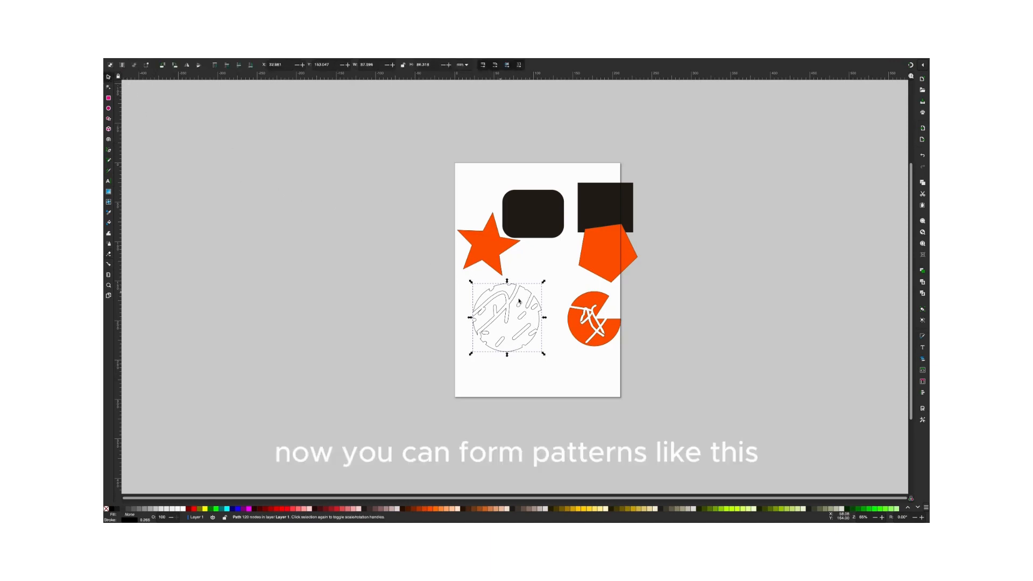
{"action": "left_click", "coordinate": [552, 292]}
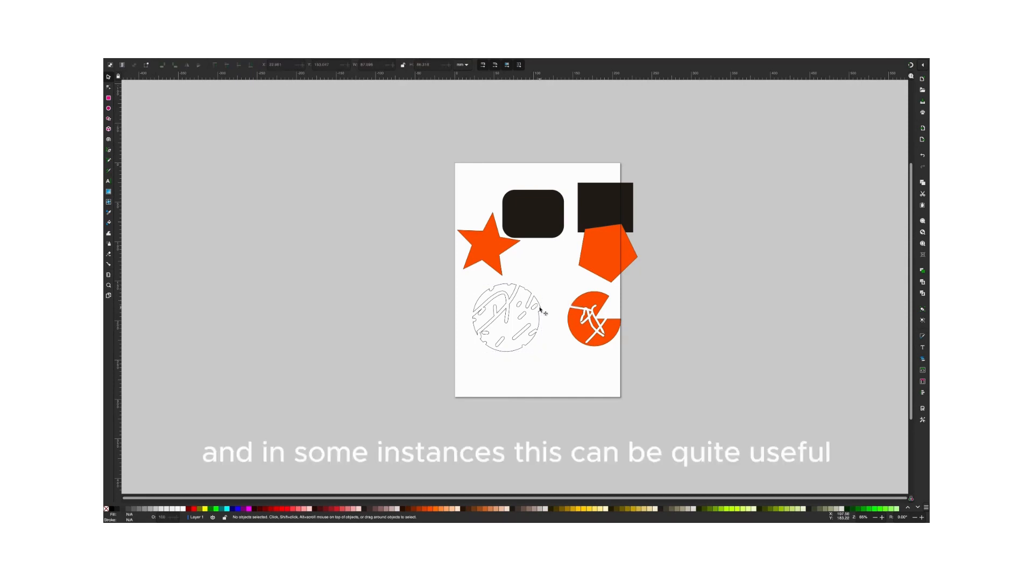
{"action": "left_click_drag", "start_coordinate": [543, 302], "coordinate": [548, 335]}
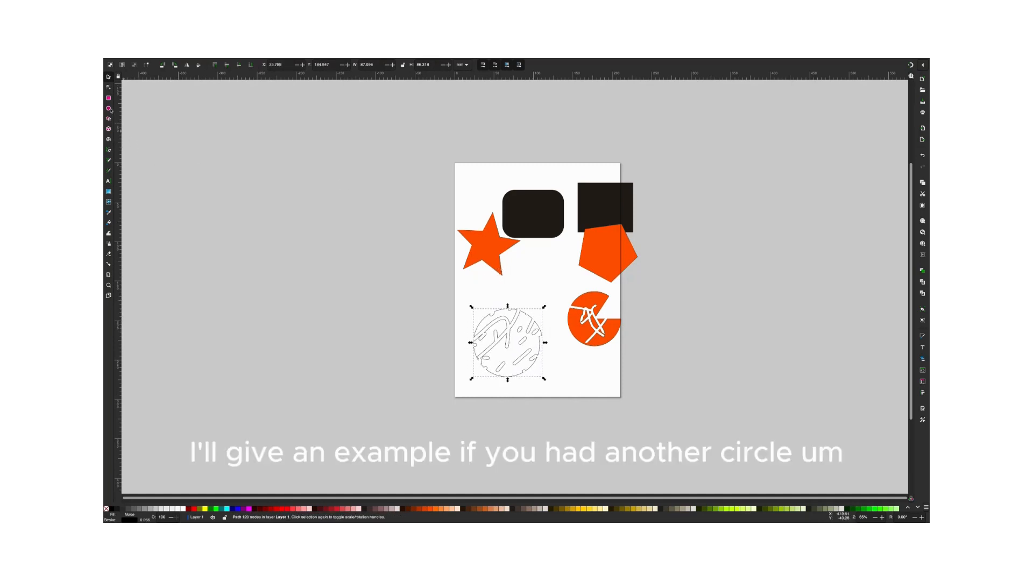
- Draw a circle about 101 by 98 mm overlapping the patterned shape and the slice, and adjust its arc end handle
{"action": "key", "text": "e"}
{"action": "left_click_drag", "start_coordinate": [496, 288], "coordinate": [576, 367]}
{"action": "left_click_drag", "start_coordinate": [559, 299], "coordinate": [576, 329]}
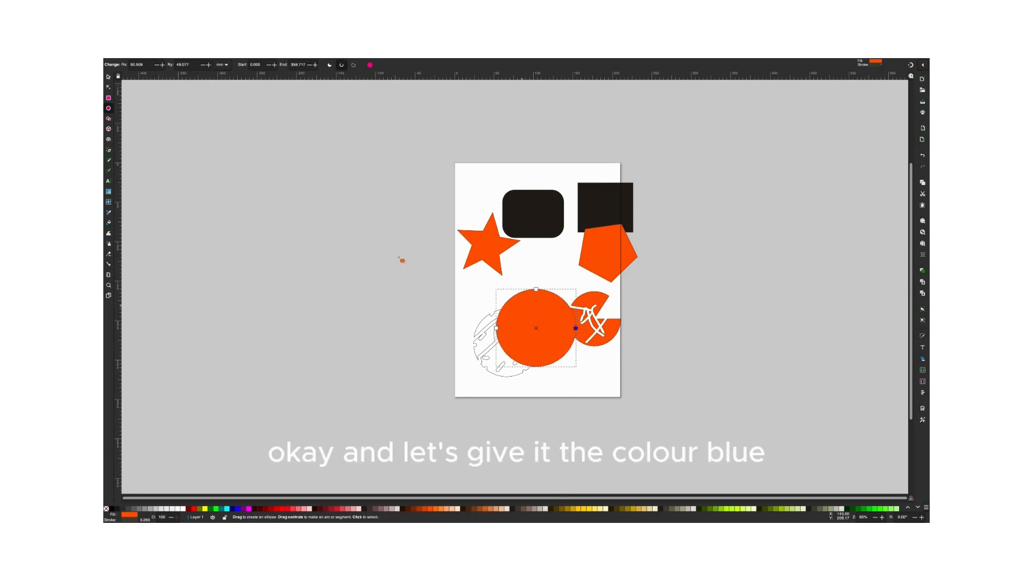
- Fill the new circle with blue and move it up about 26 mm
{"action": "left_click", "coordinate": [108, 77]}
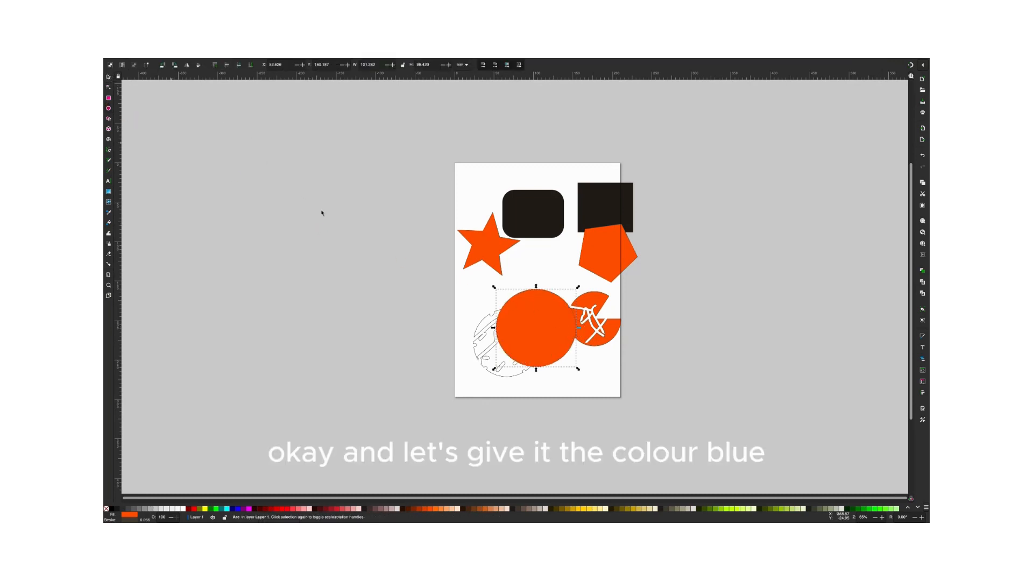
{"action": "left_click", "coordinate": [239, 509]}
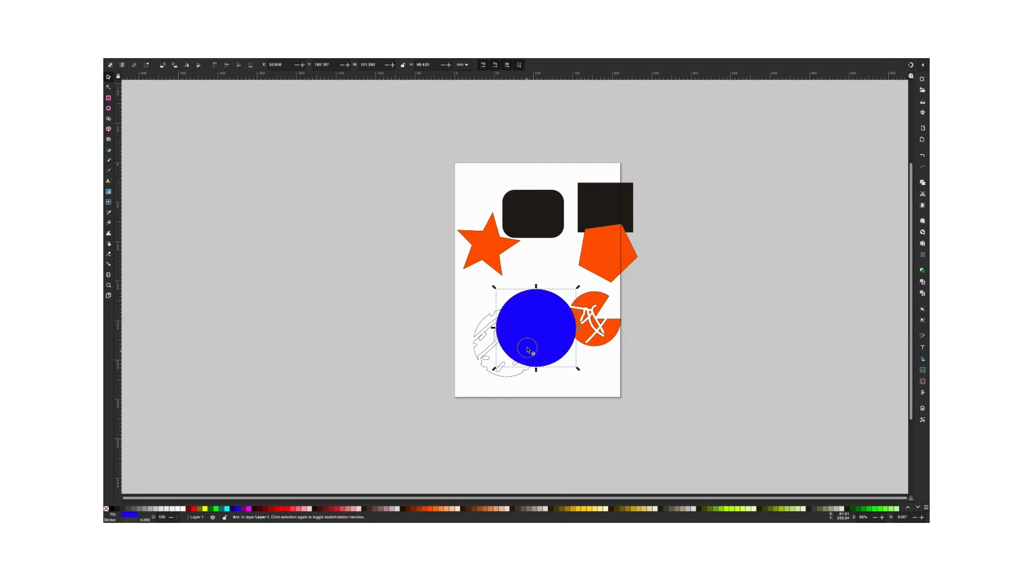
{"action": "left_click_drag", "start_coordinate": [527, 338], "coordinate": [526, 317]}
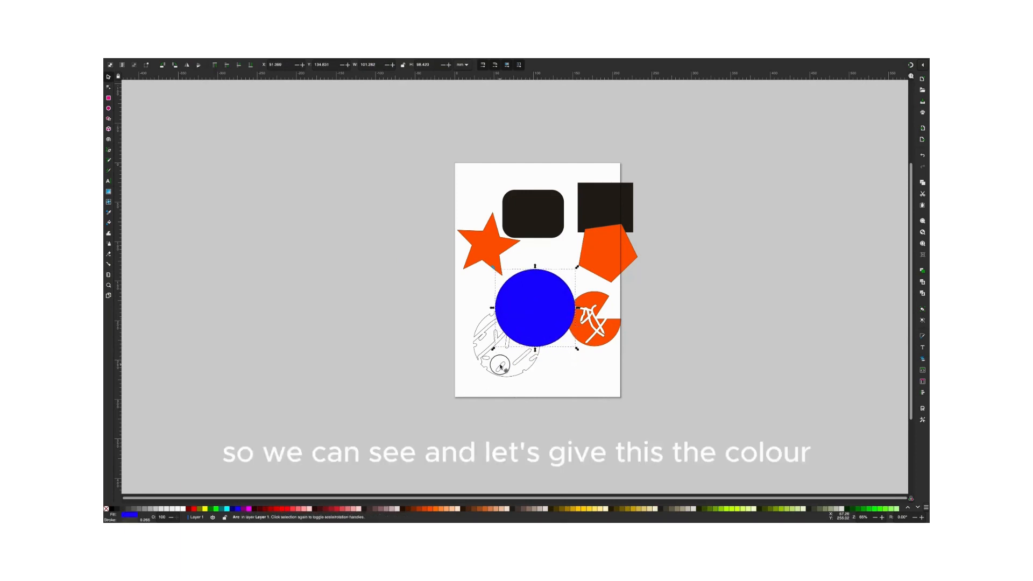
- Fill the patterned spiral shape with brown
{"action": "left_click", "coordinate": [496, 371]}
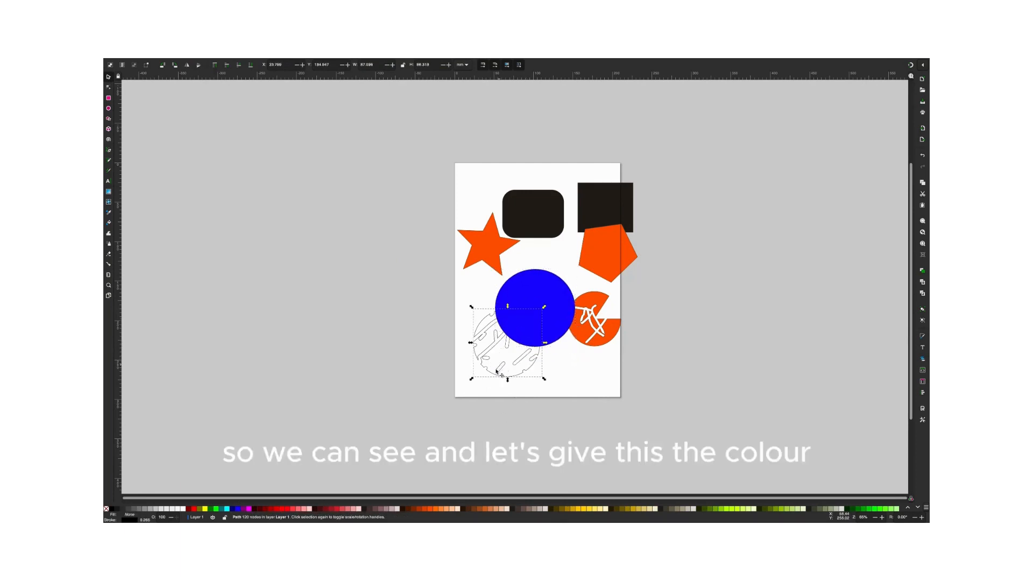
{"action": "left_click", "coordinate": [486, 508]}
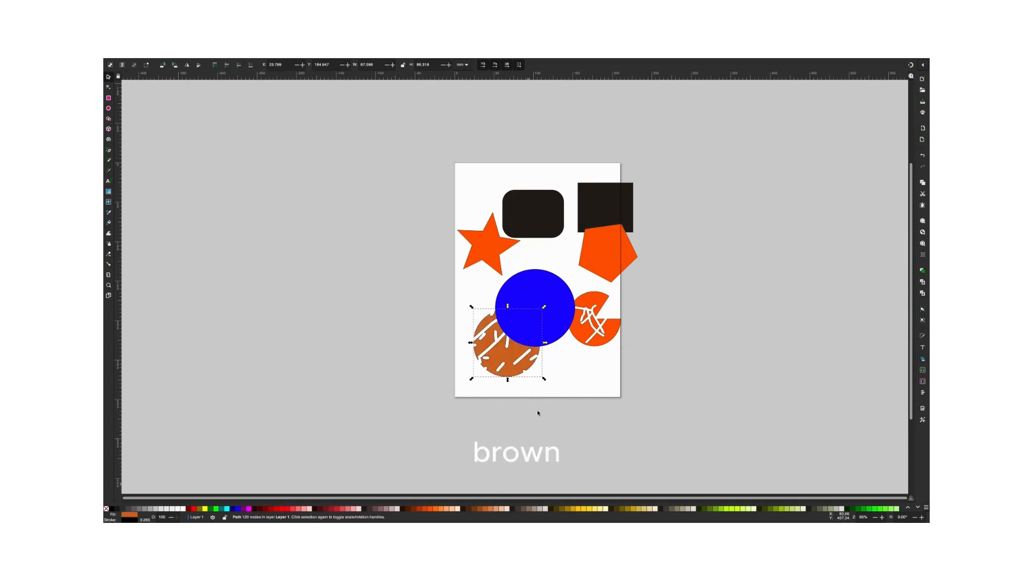
- Move the brown patterned shape onto the blue circle, raise it to the top of the stack, and centre it inside the circle
{"action": "left_click_drag", "start_coordinate": [515, 364], "coordinate": [541, 314]}
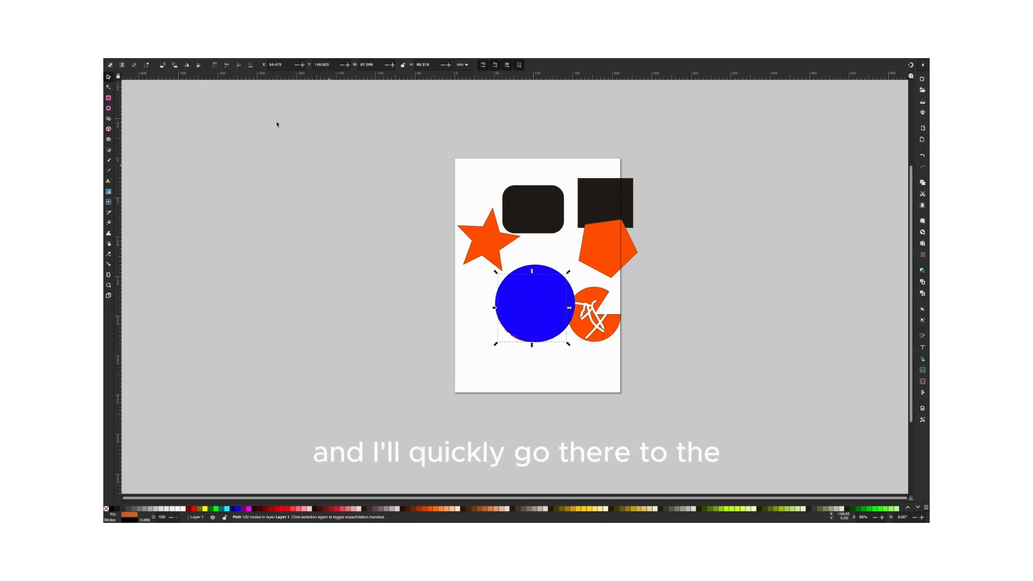
{"action": "left_click", "coordinate": [215, 65]}
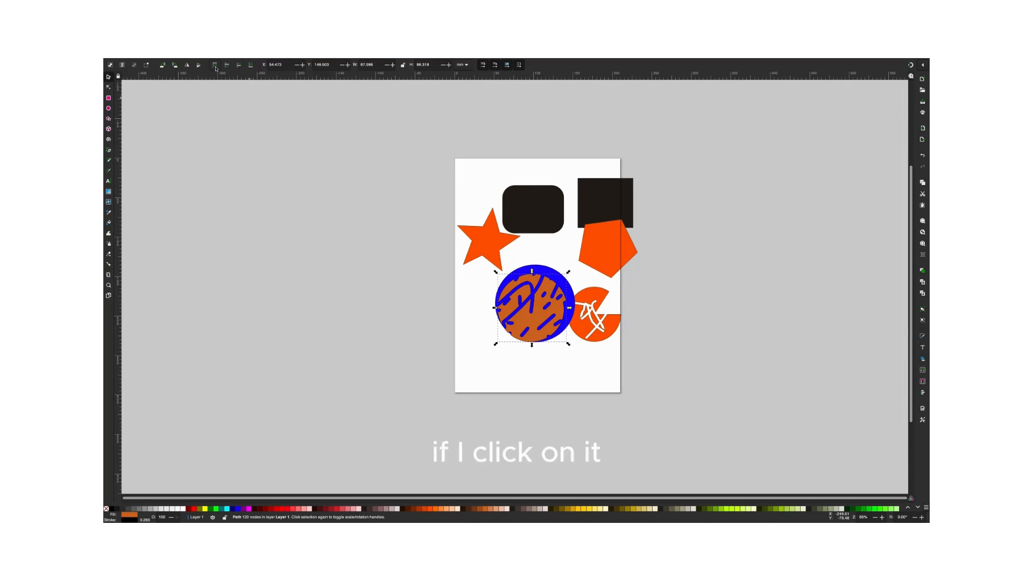
{"action": "left_click", "coordinate": [541, 318]}
{"action": "left_click_drag", "start_coordinate": [541, 318], "coordinate": [542, 315]}
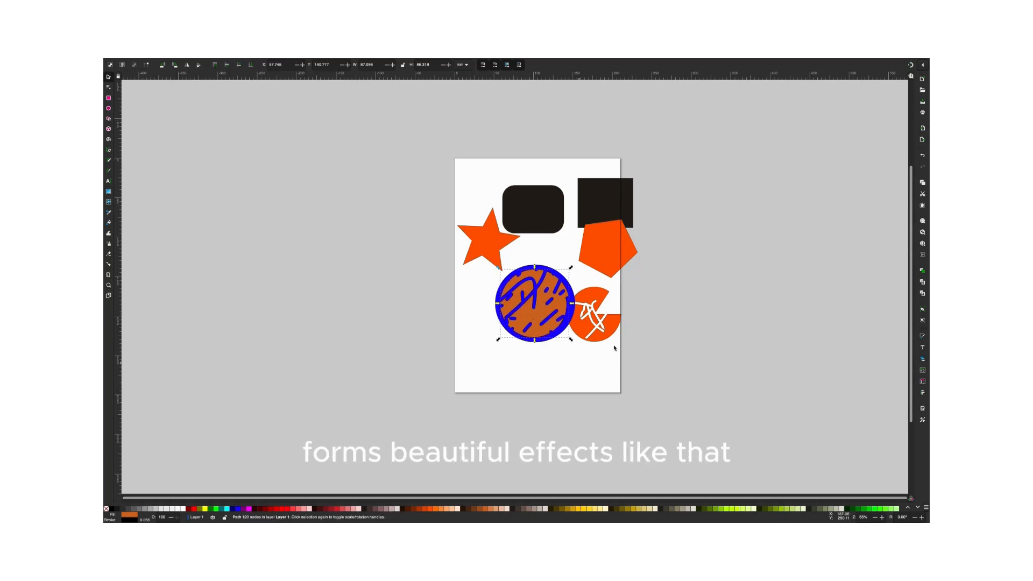
- Move the orange slice down, clear of the blue circle, and leave nothing selected
{"action": "left_click_drag", "start_coordinate": [608, 335], "coordinate": [614, 379]}
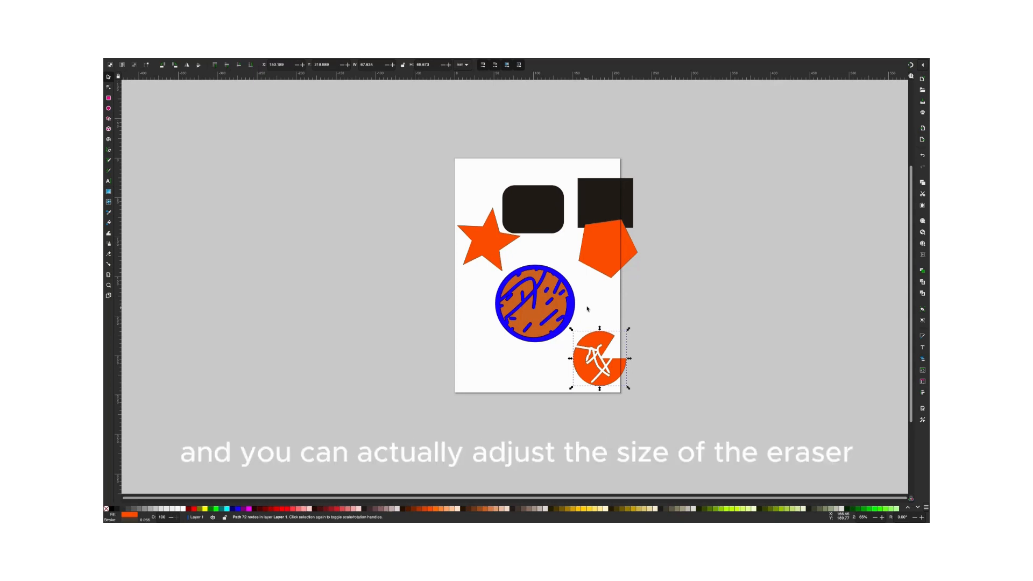
{"action": "left_click", "coordinate": [559, 308]}
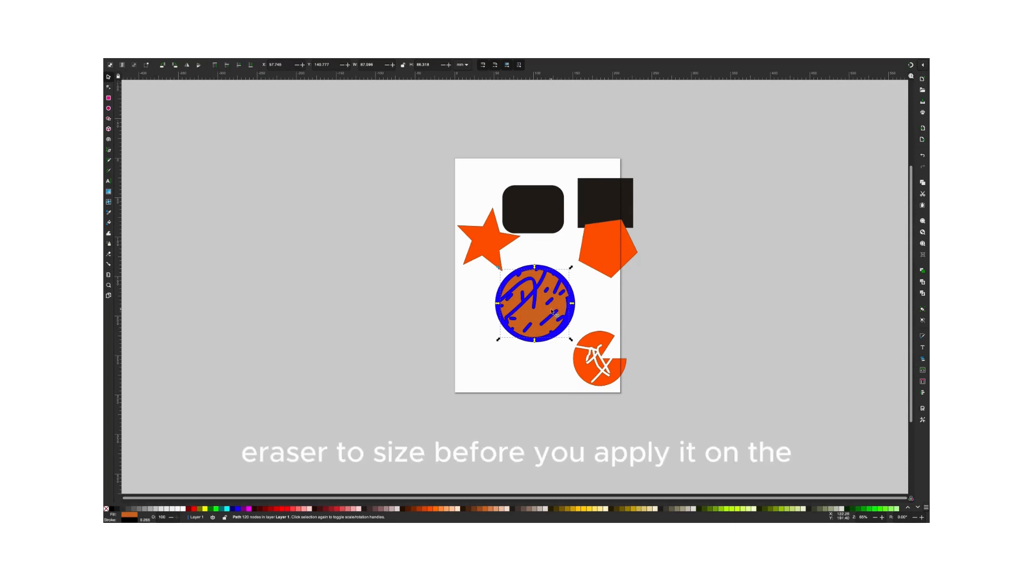
{"action": "left_click", "coordinate": [590, 323]}
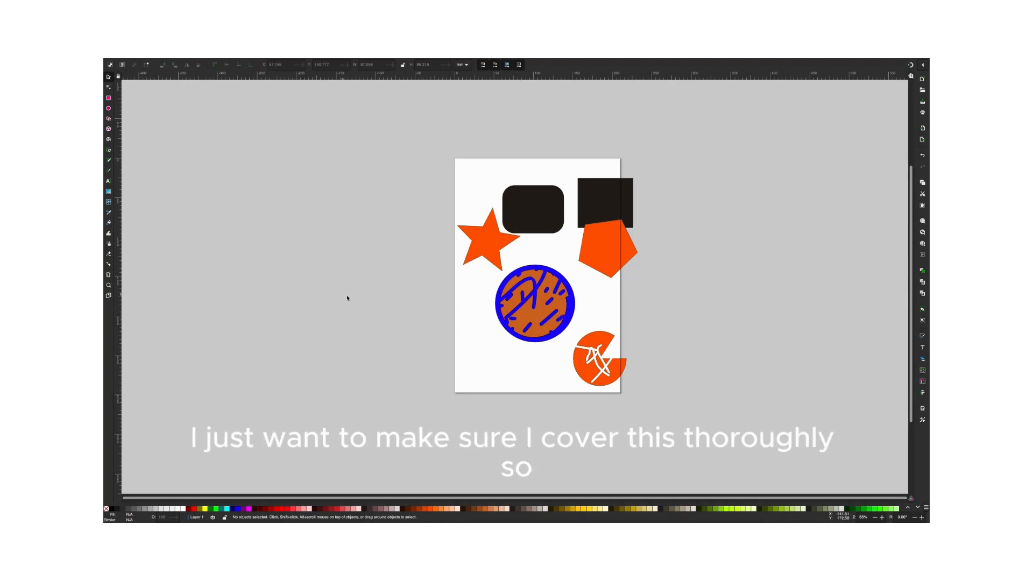
- Draw a tiny circle about 5.5 mm wide near the page's lower left corner and scale it up to about 55 by 51 mm
{"action": "left_click", "coordinate": [108, 109]}
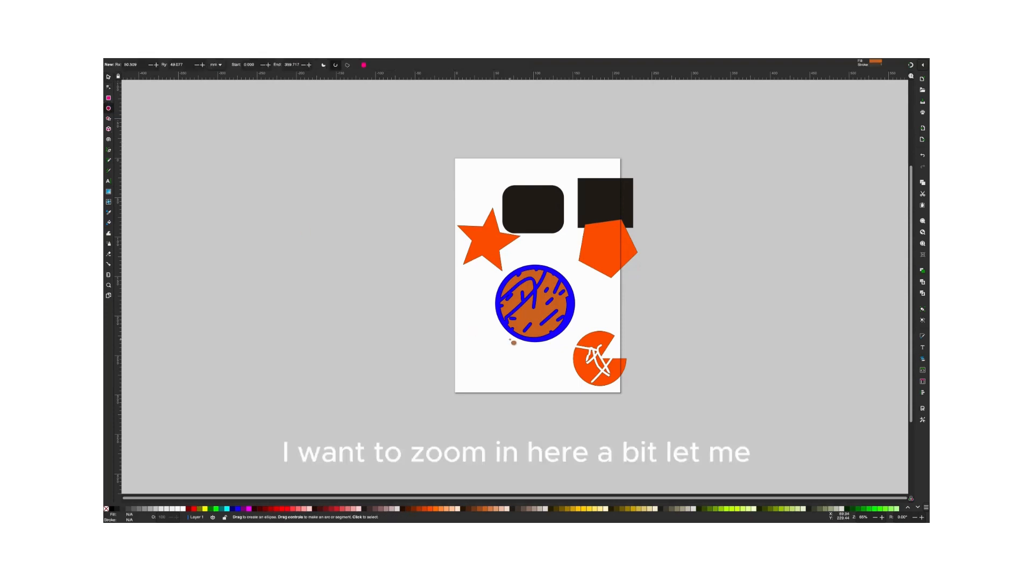
{"action": "key", "text": "plus"}
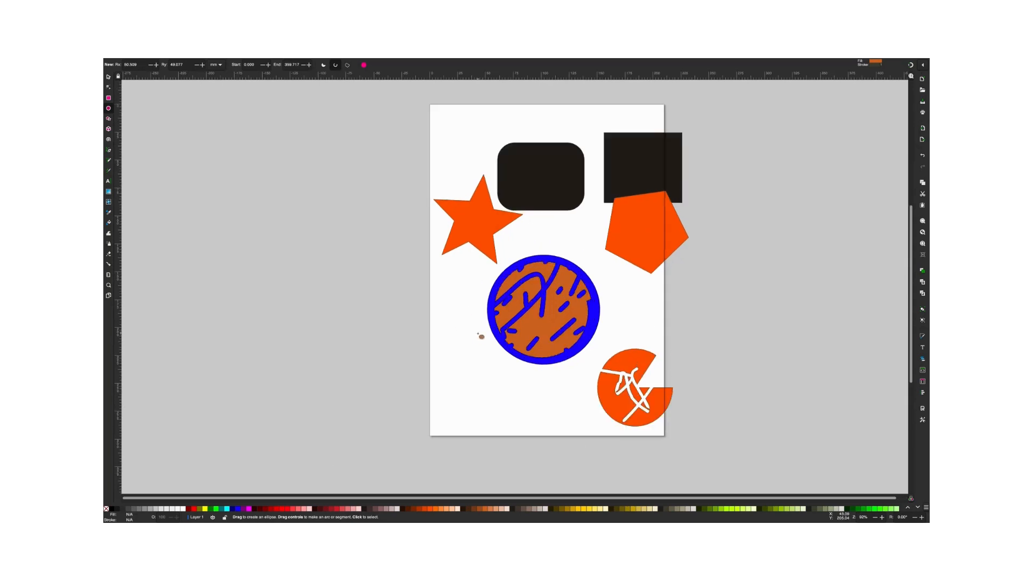
{"action": "mouse_move", "coordinate": [466, 370]}
{"action": "left_mouse_down"}
{"action": "mouse_move", "coordinate": [483, 374]}
{"action": "mouse_move", "coordinate": [468, 374]}
{"action": "left_mouse_up"}
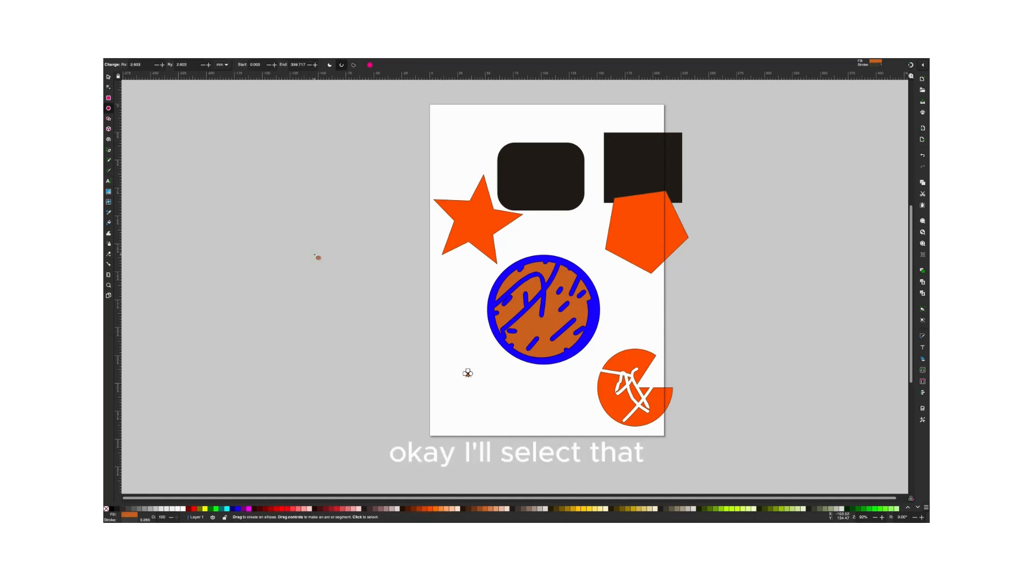
{"action": "key", "text": "s"}
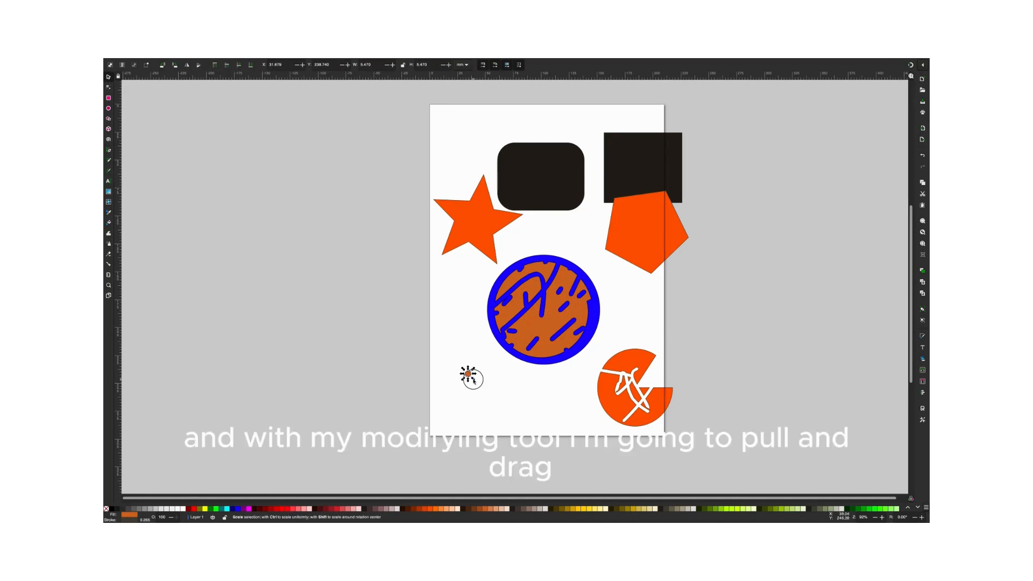
{"action": "left_click_drag", "start_coordinate": [473, 379], "coordinate": [528, 429]}
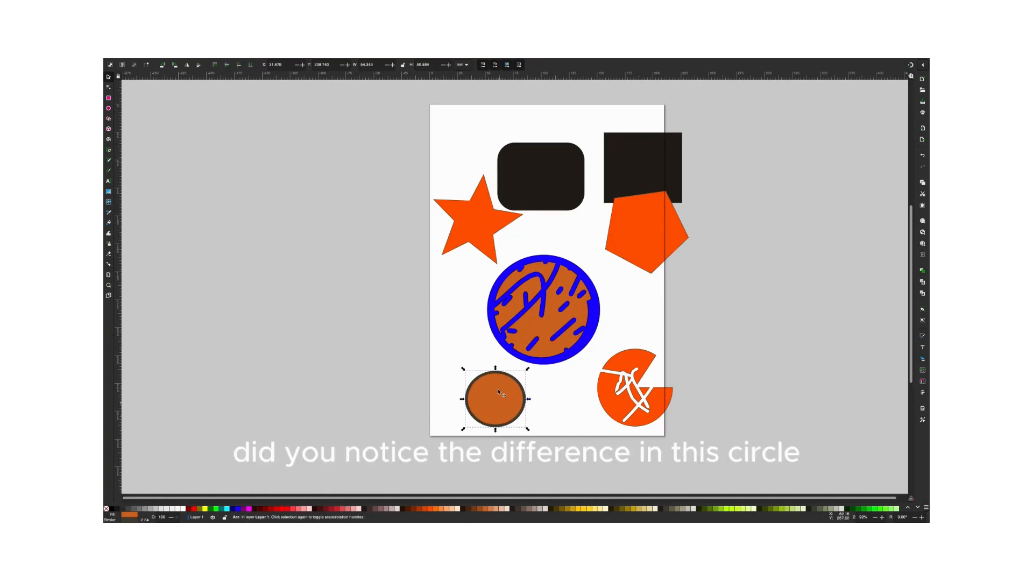
- Move the brown patterned shape off the blue circle up over the pentagon, and give the blue circle a red stroke
{"action": "left_click", "coordinate": [497, 336]}
{"action": "left_click_drag", "start_coordinate": [535, 337], "coordinate": [605, 236]}
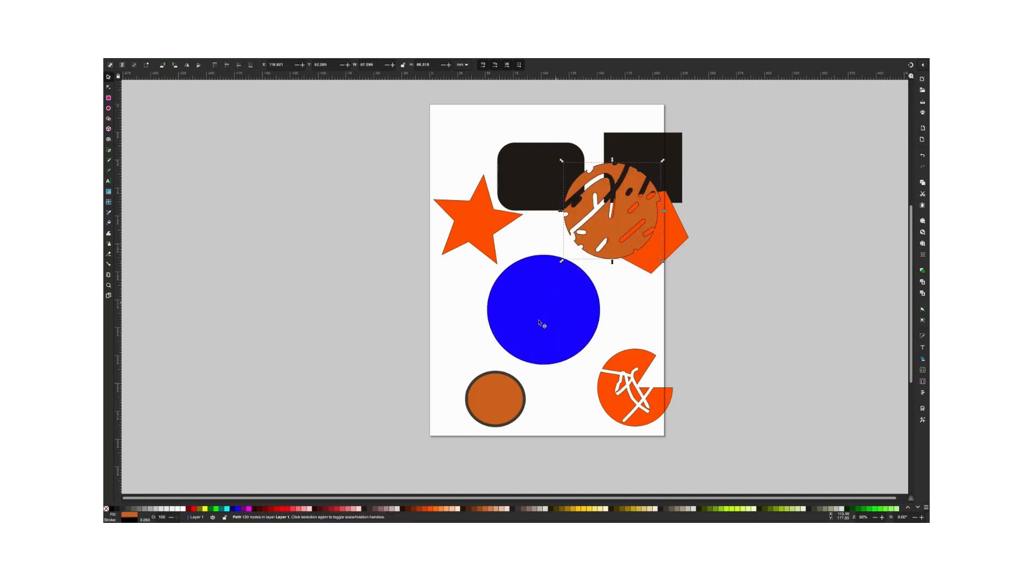
{"action": "left_click", "coordinate": [551, 346]}
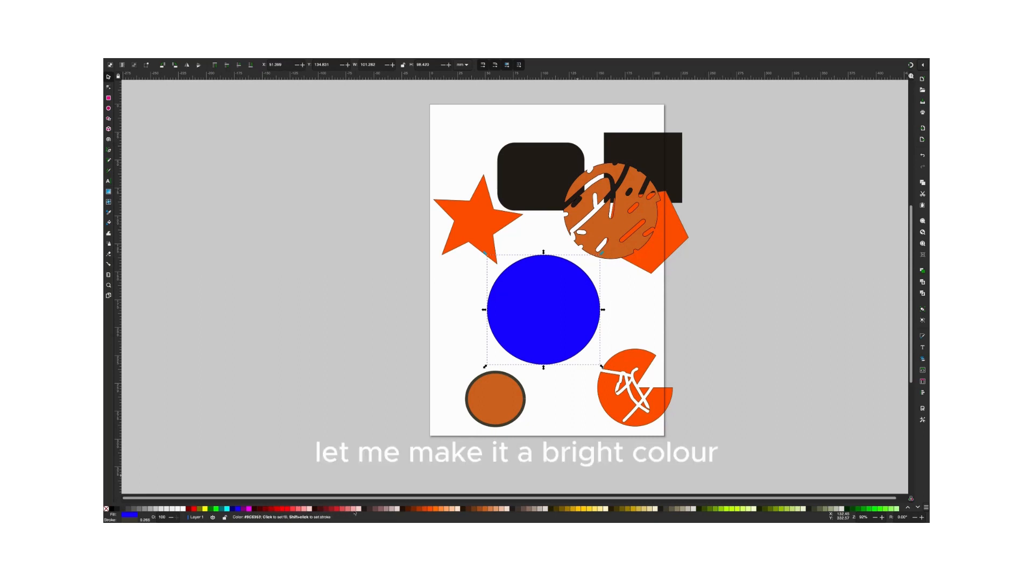
{"action": "left_click", "coordinate": [284, 510], "text": "shift"}
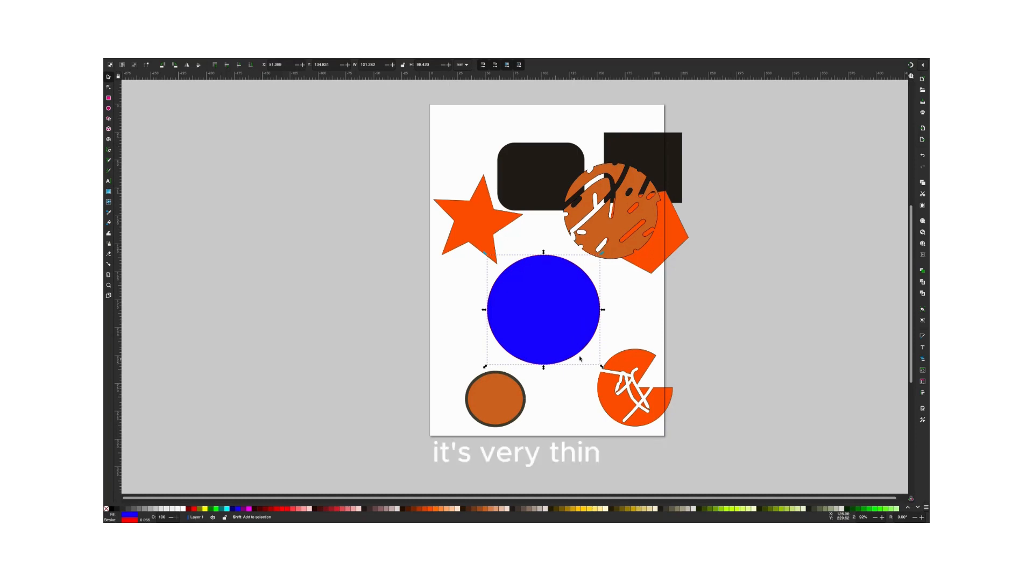
- Give the small scaled-up circle a blue fill and a red stroke, and deselect it
{"action": "left_click", "coordinate": [508, 395]}
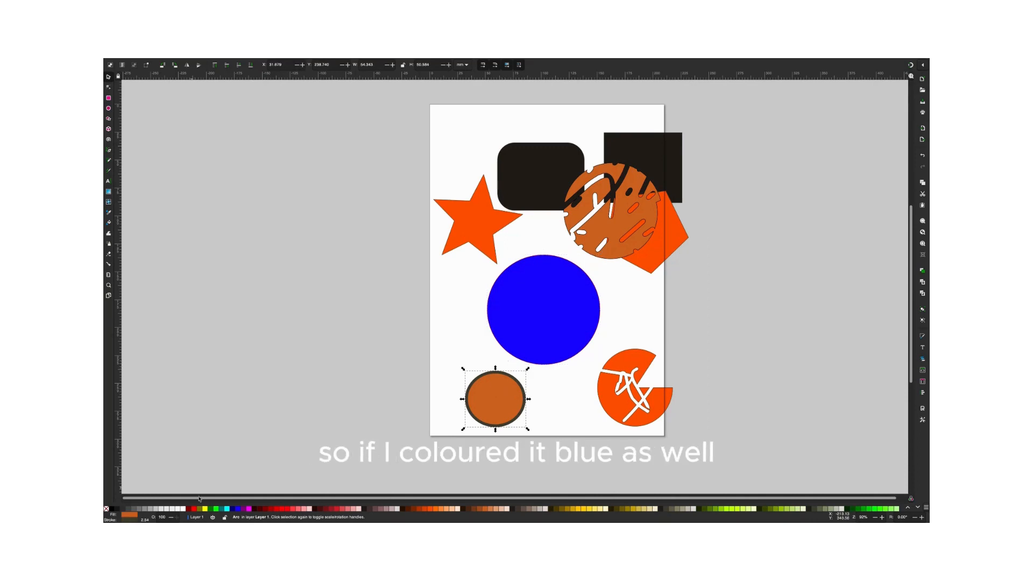
{"action": "left_click", "coordinate": [237, 508]}
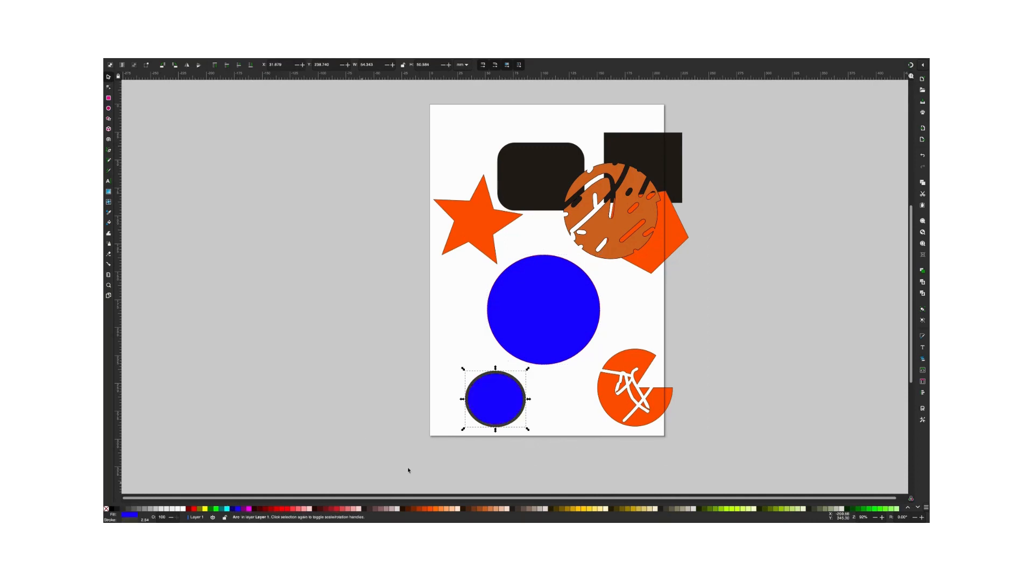
{"action": "left_click", "coordinate": [281, 510], "text": "shift"}
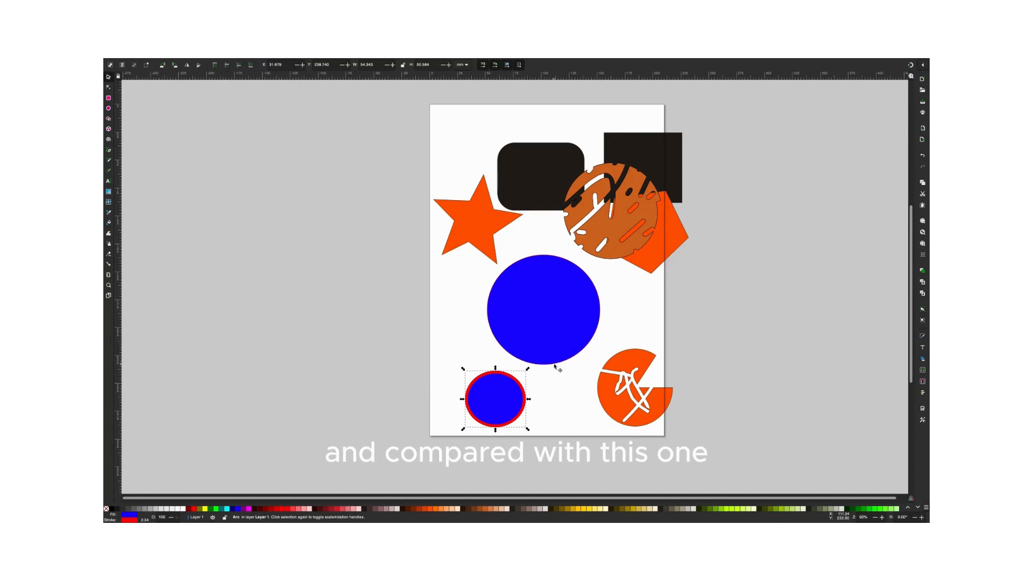
{"action": "left_click", "coordinate": [545, 382]}
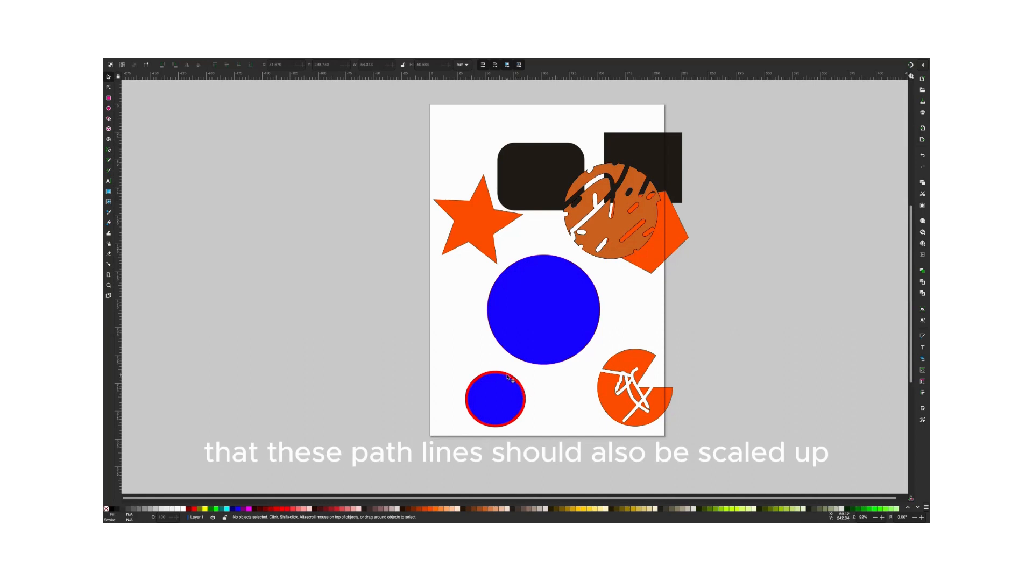
- Move the orange slice about 18 mm left so that it lies fully on the page
{"action": "left_click", "coordinate": [549, 297]}
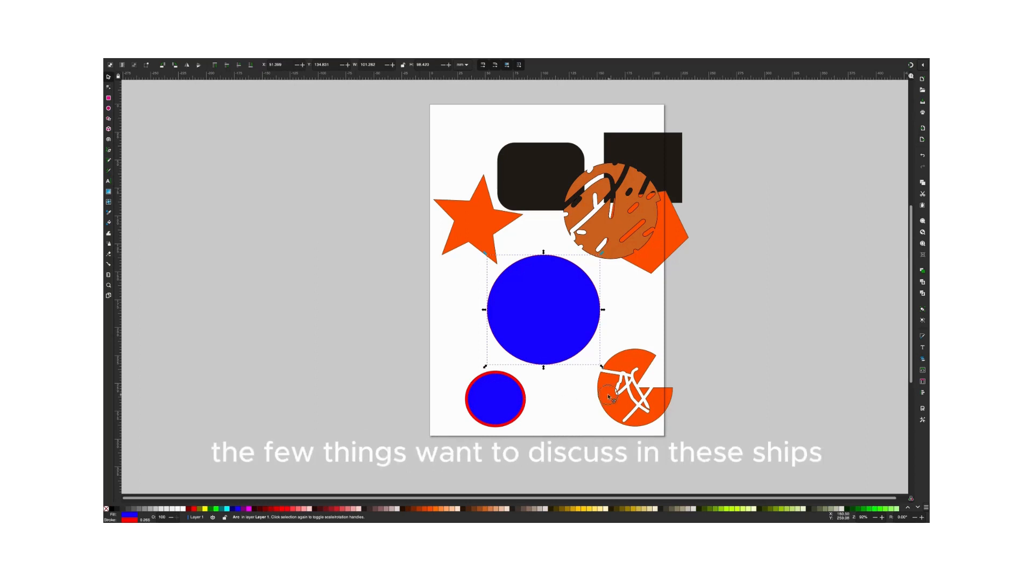
{"action": "left_click_drag", "start_coordinate": [606, 391], "coordinate": [583, 394]}
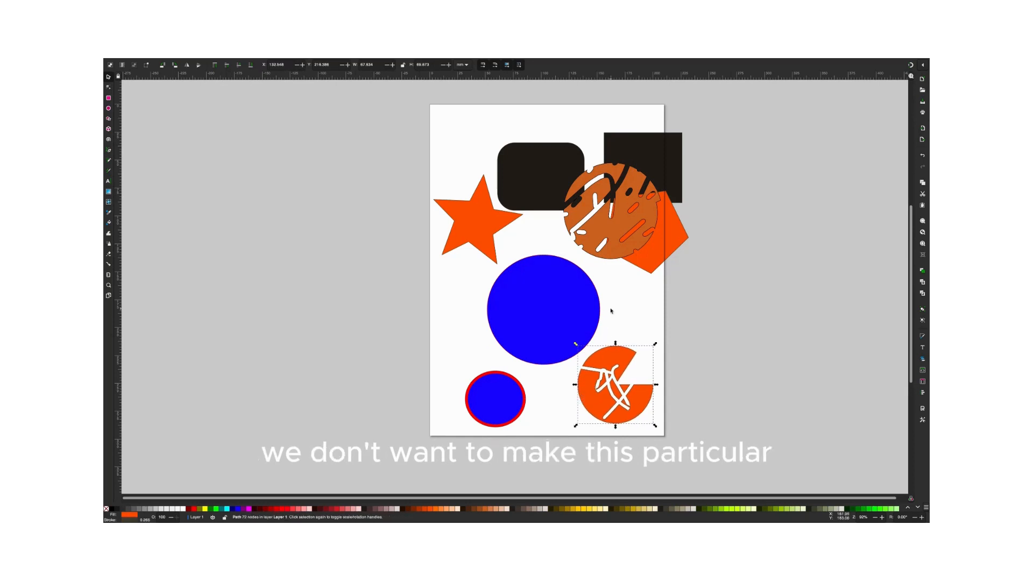